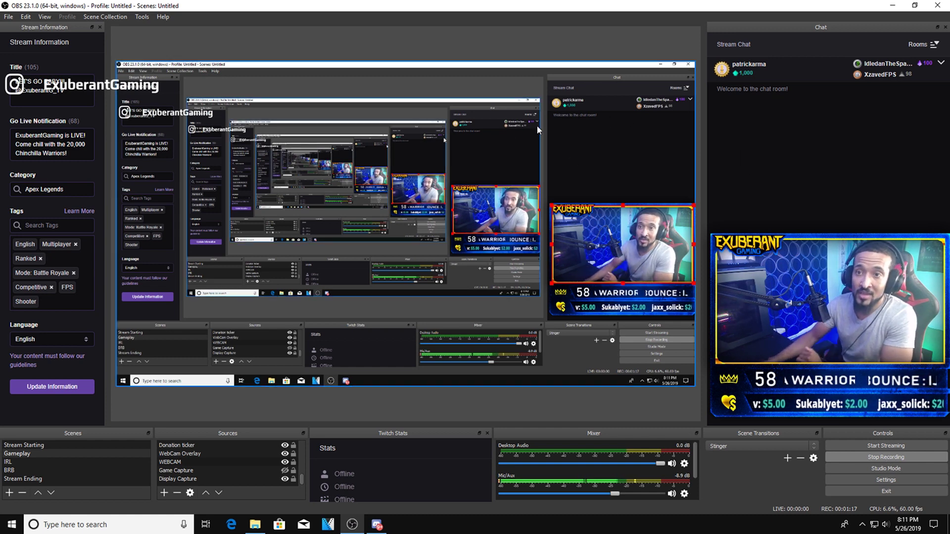
- Look through the Help menu, then start and cancel adding a Video Capture Device source
click(163, 17)
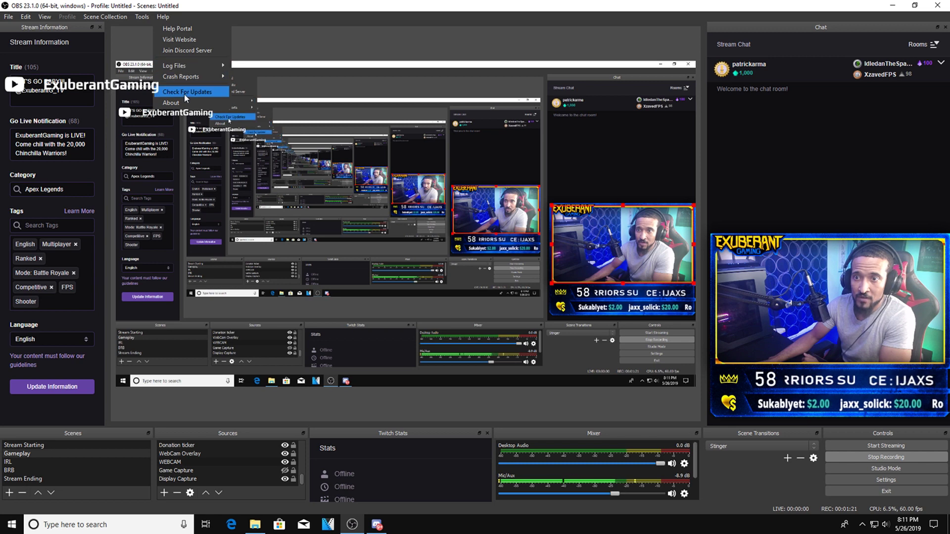
click(162, 18)
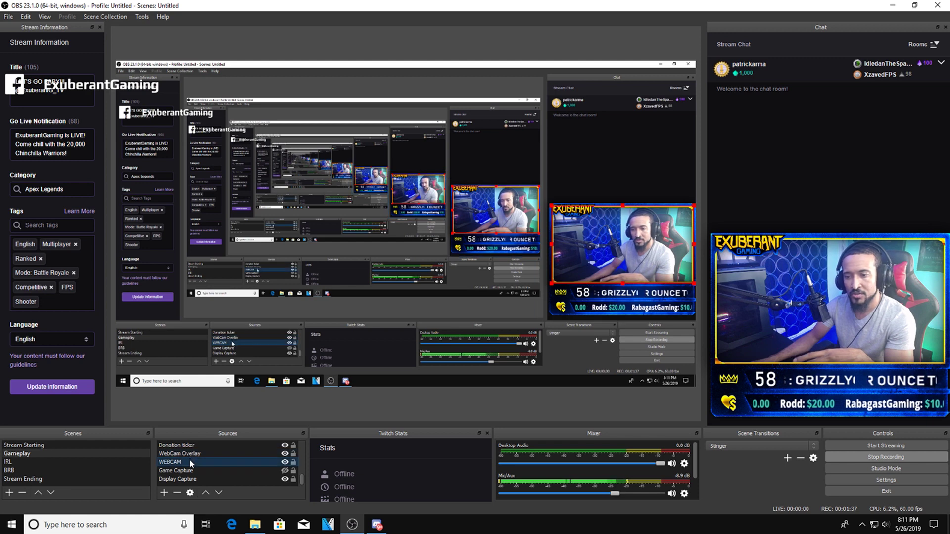
click(164, 492)
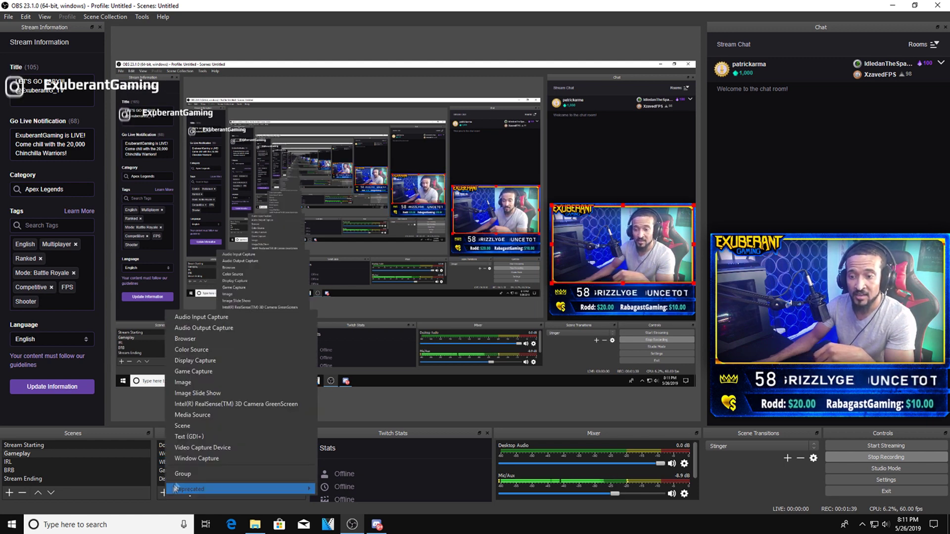
click(203, 448)
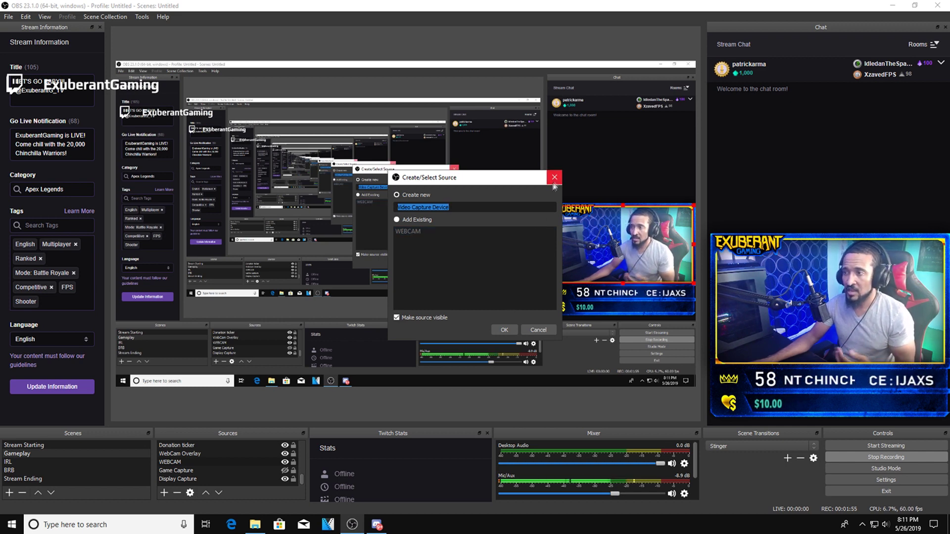
click(553, 180)
- Select WEBCAM, scroll the Mixer to show it, and open its context menu
click(258, 463)
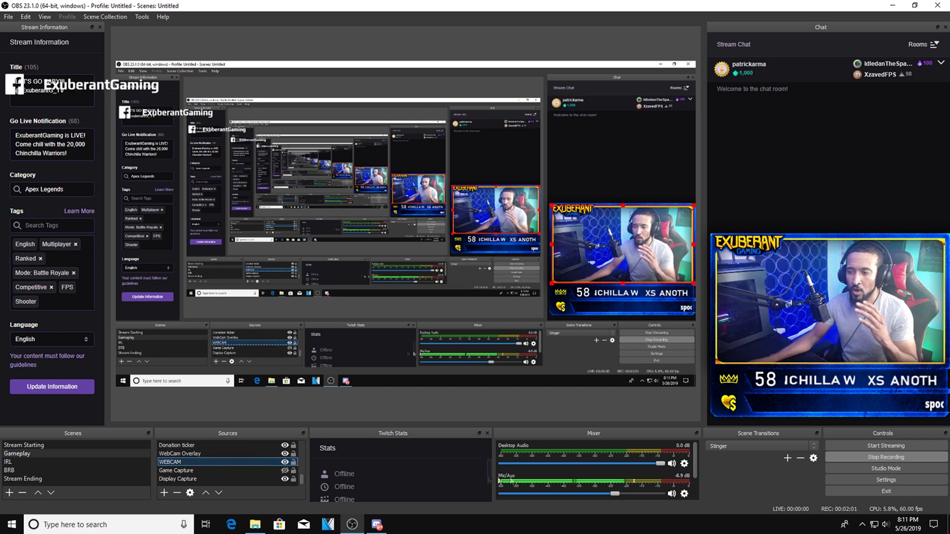
drag(693, 452, 696, 482)
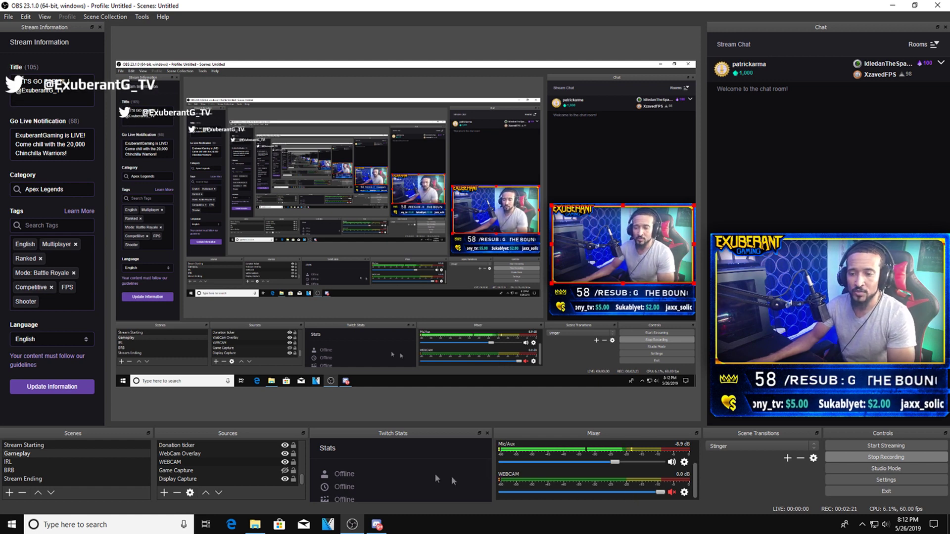
right_click(187, 464)
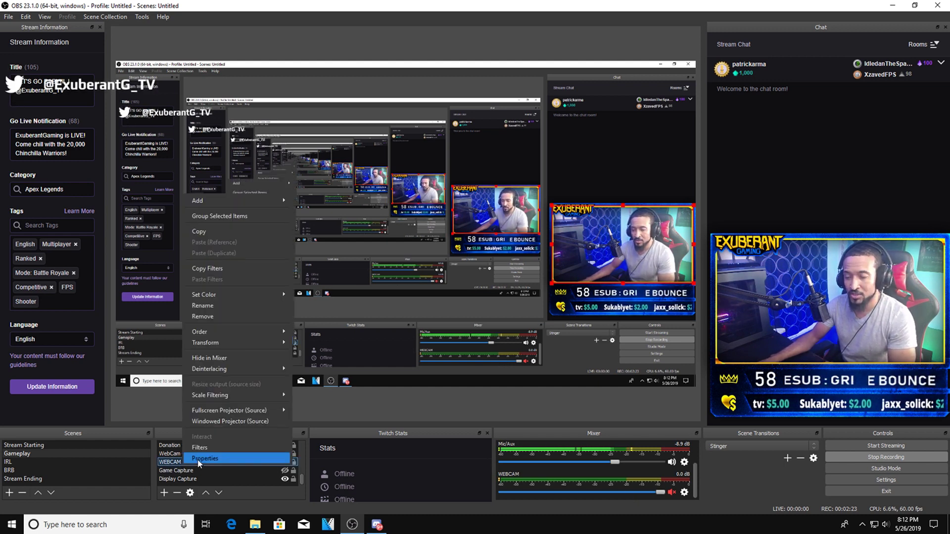
- In WEBCAM Properties, keep the resolution at 1920x1080 and close the dialog
click(200, 459)
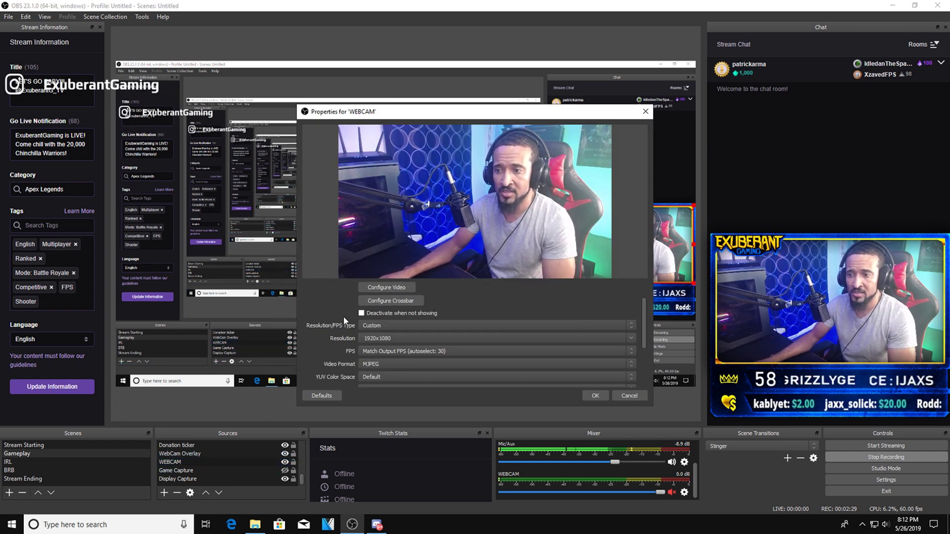
scroll(345, 321, down, 1)
drag(378, 102, 368, 97)
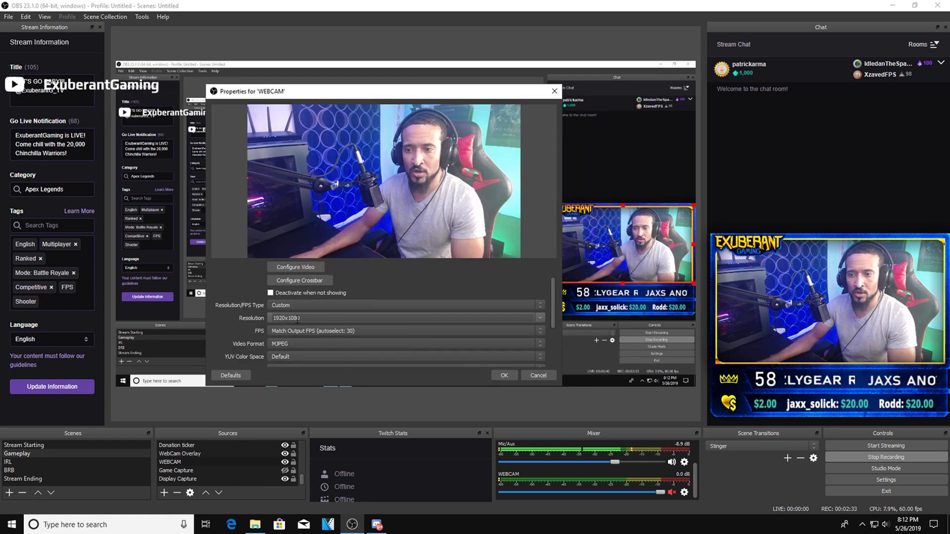
click(540, 319)
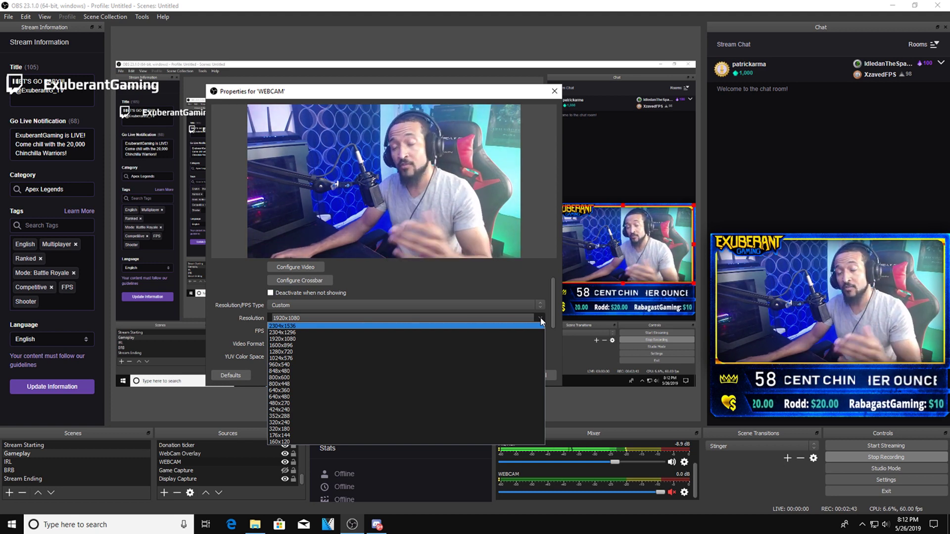
click(328, 339)
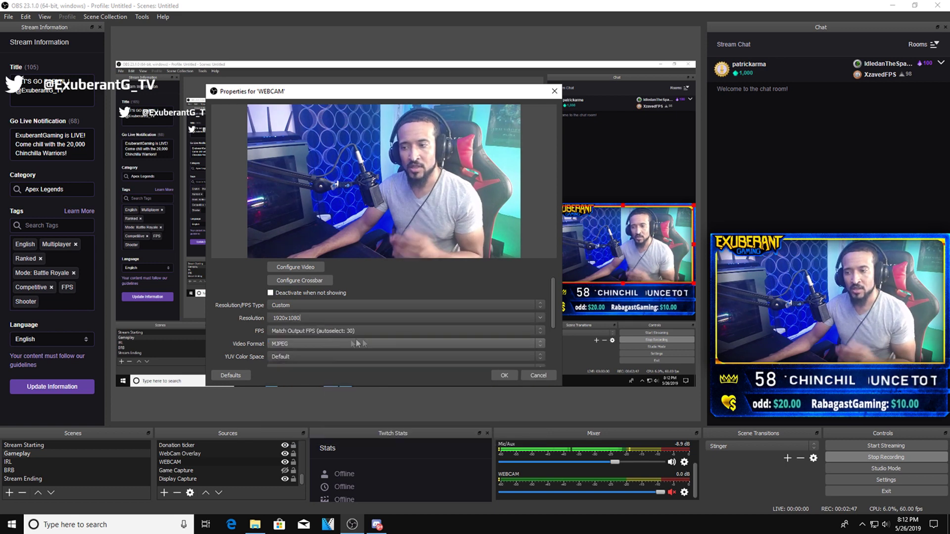
click(554, 91)
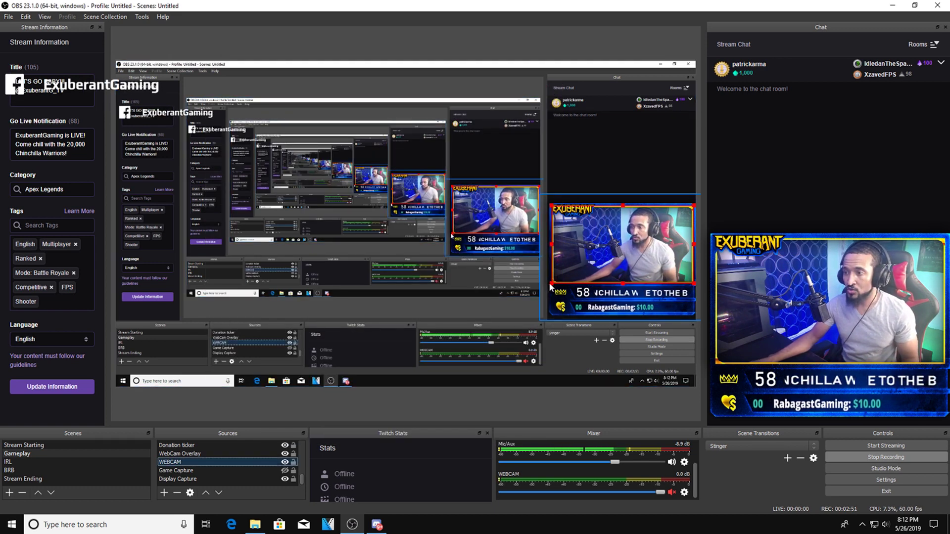
- Resize the webcam feed from its corner and left edge, then nudge it into its overlay frame
drag(553, 285, 400, 370)
drag(400, 237, 552, 227)
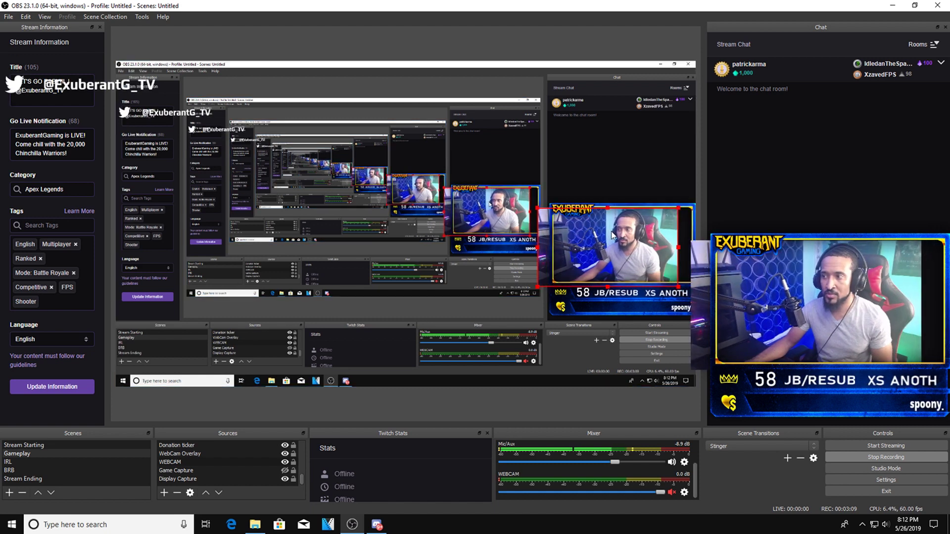
drag(627, 229, 630, 232)
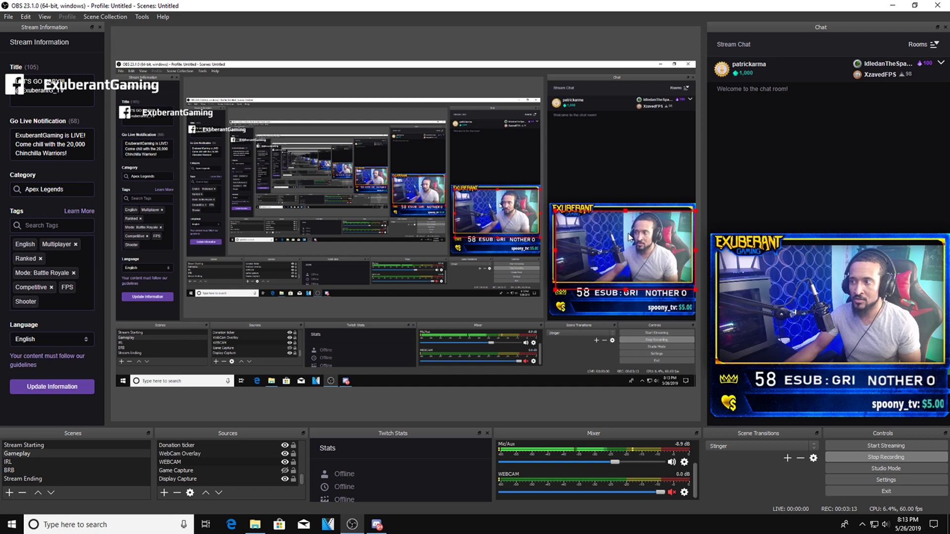
mouse_move(628, 231)
mouse_down()
mouse_move(626, 242)
mouse_move(627, 230)
mouse_up()
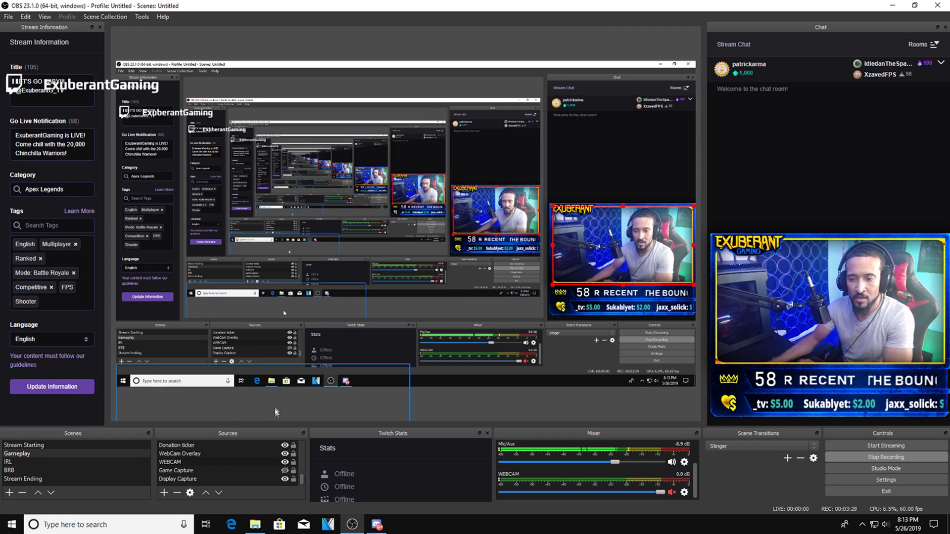
- Open WEBCAM Properties, keep Logitech Webcam C930e as the device, and scroll through the settings
right_click(170, 462)
click(187, 452)
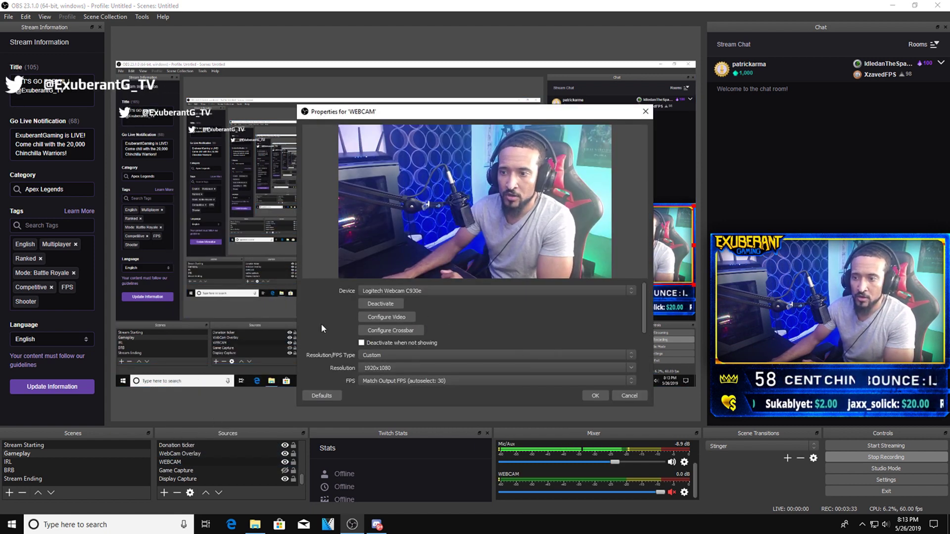
scroll(322, 326, down, 1)
scroll(320, 324, up, 1)
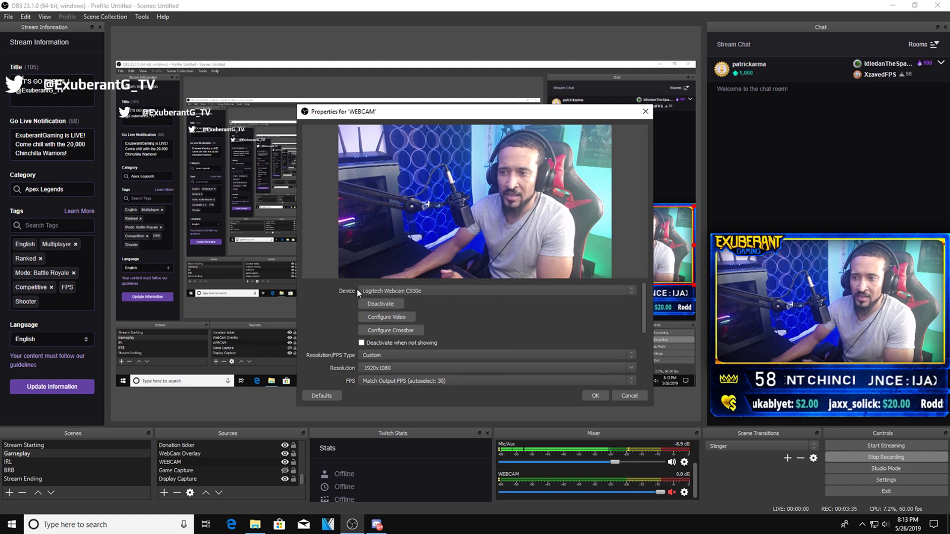
click(413, 291)
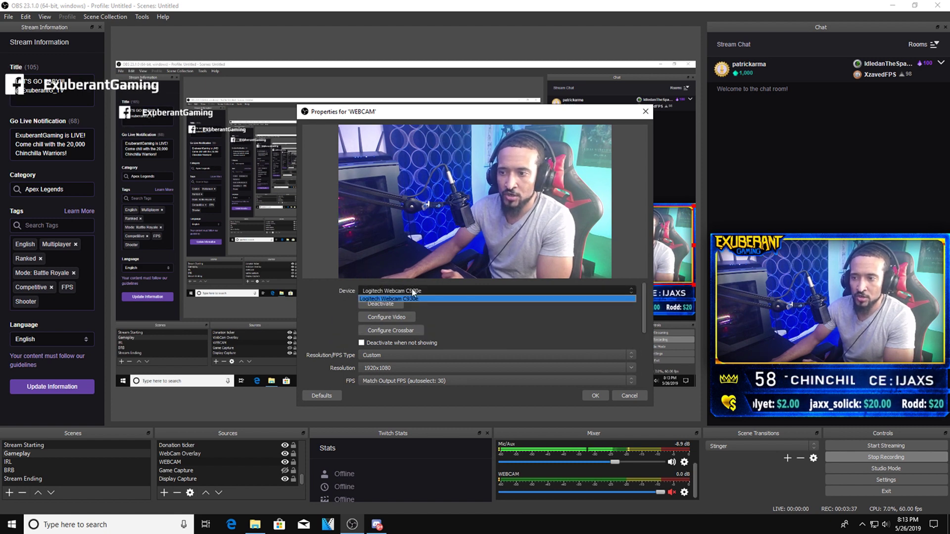
click(447, 290)
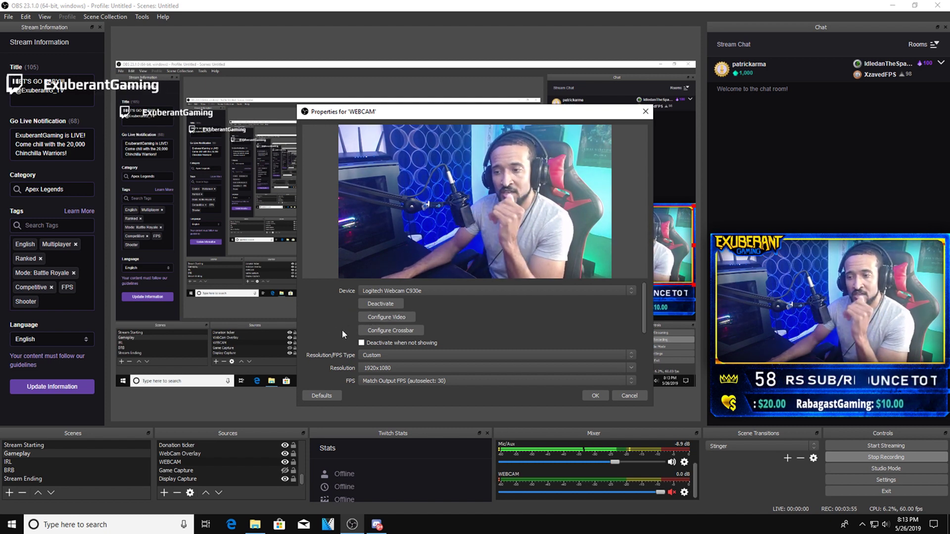
scroll(336, 333, down, 1)
scroll(343, 341, down, 1)
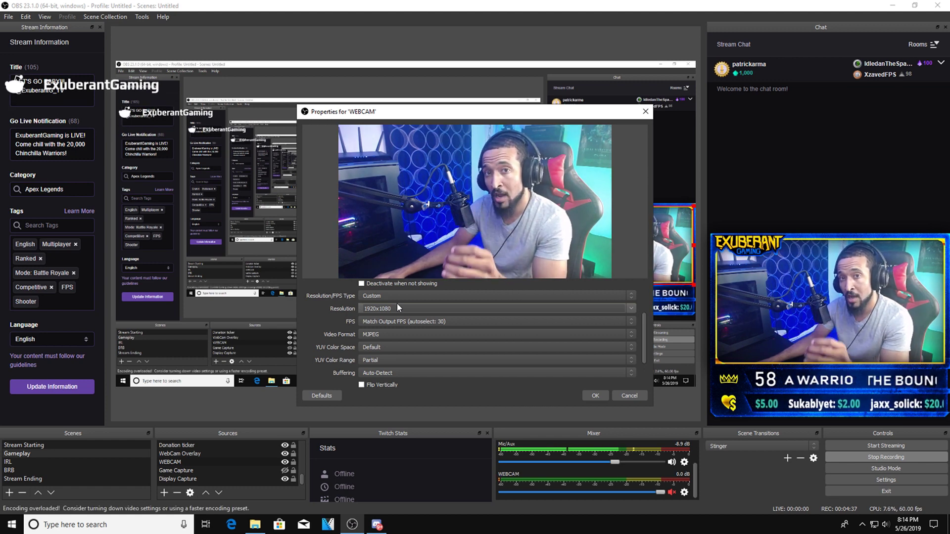
- Keep the video format at MJPEG and the YUV colour space at Default
click(387, 334)
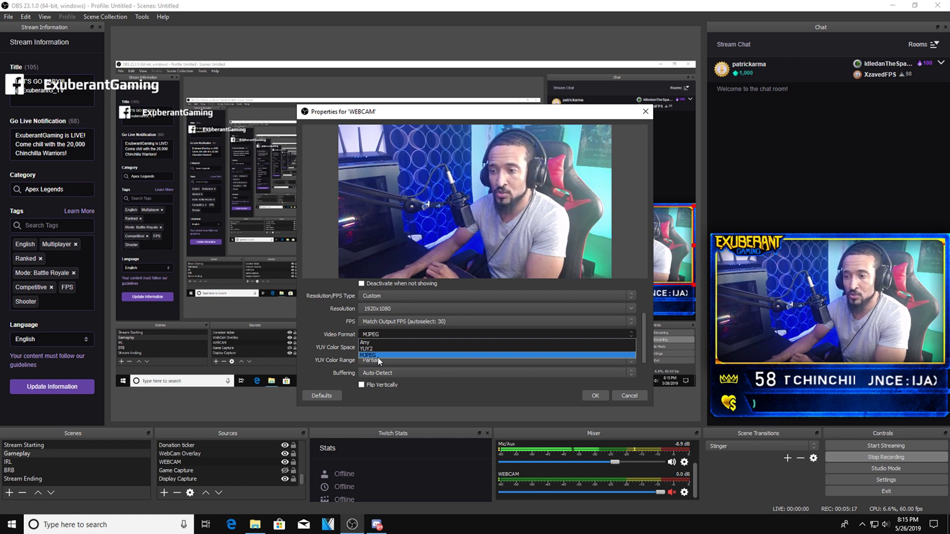
click(378, 356)
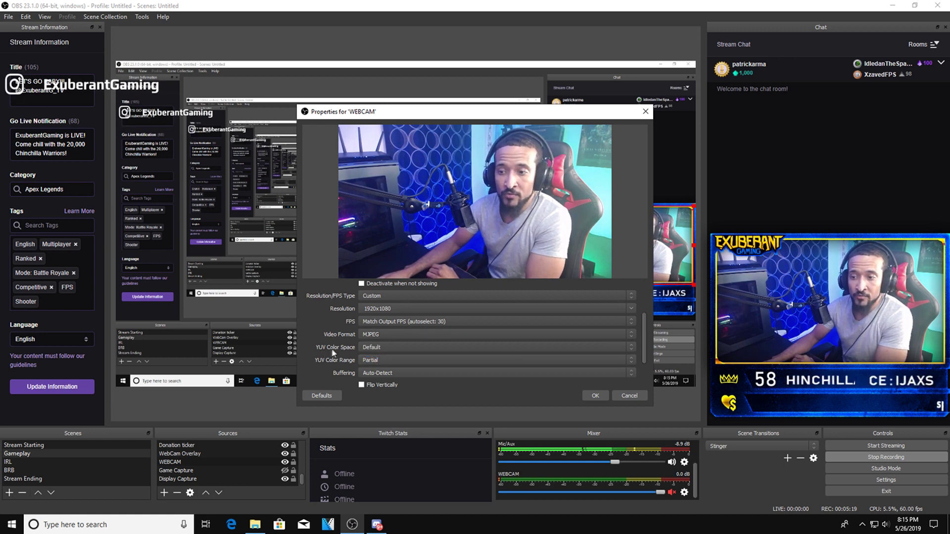
click(367, 348)
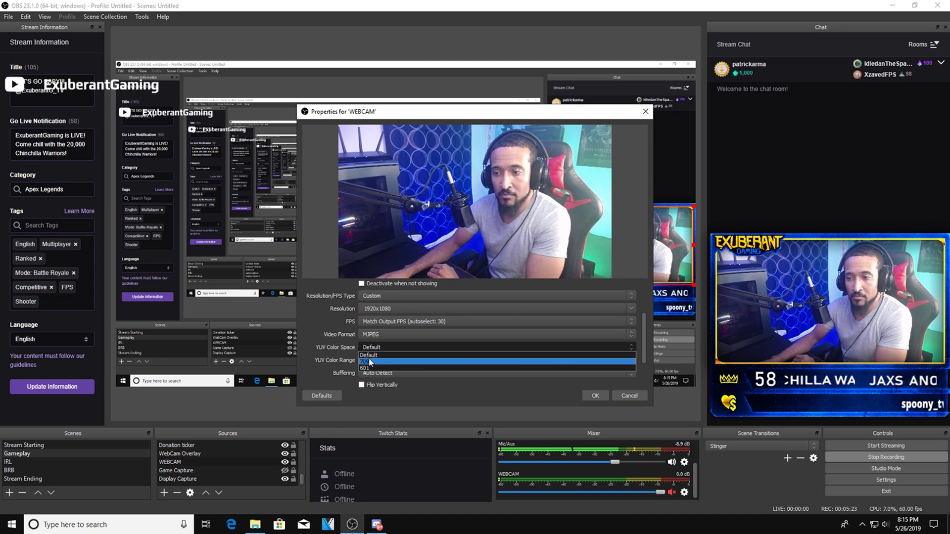
click(370, 355)
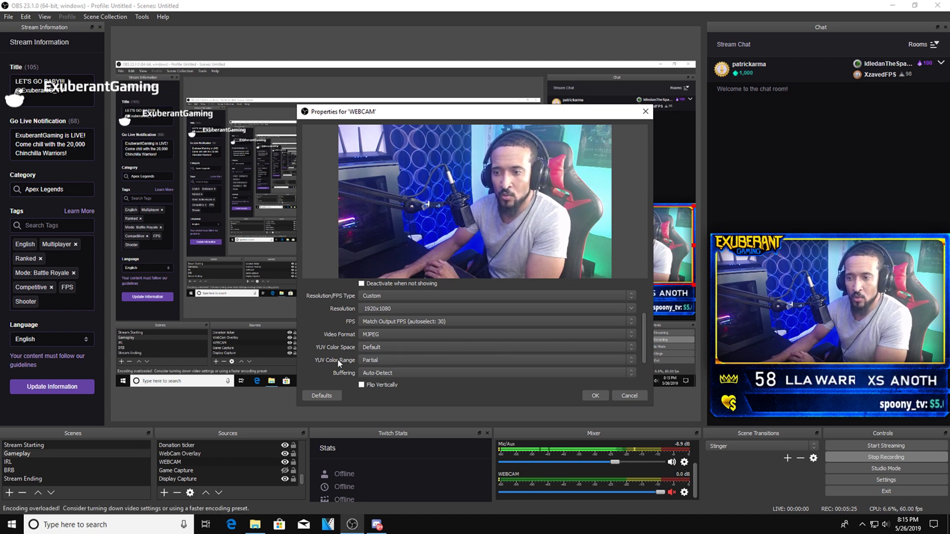
- Keep the YUV color range at Partial and turn on Flip Vertically
click(382, 359)
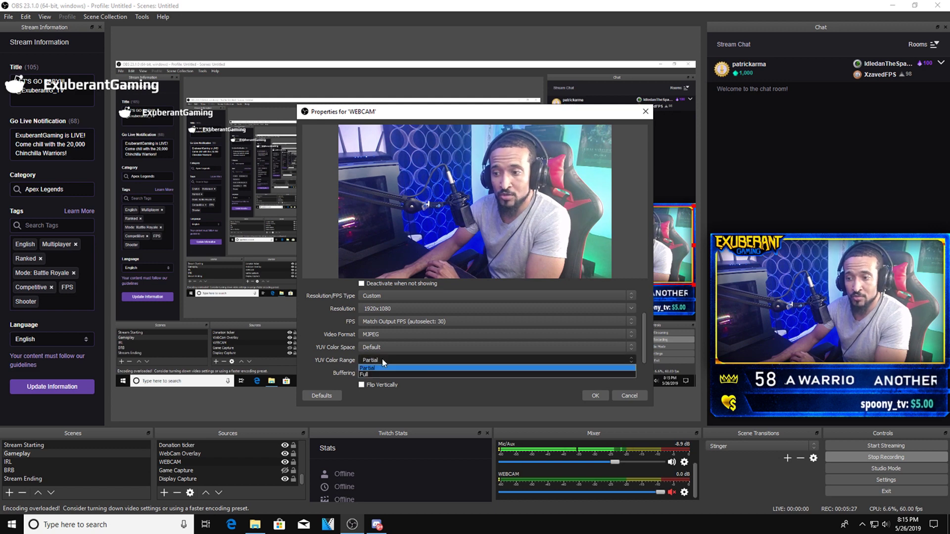
click(376, 369)
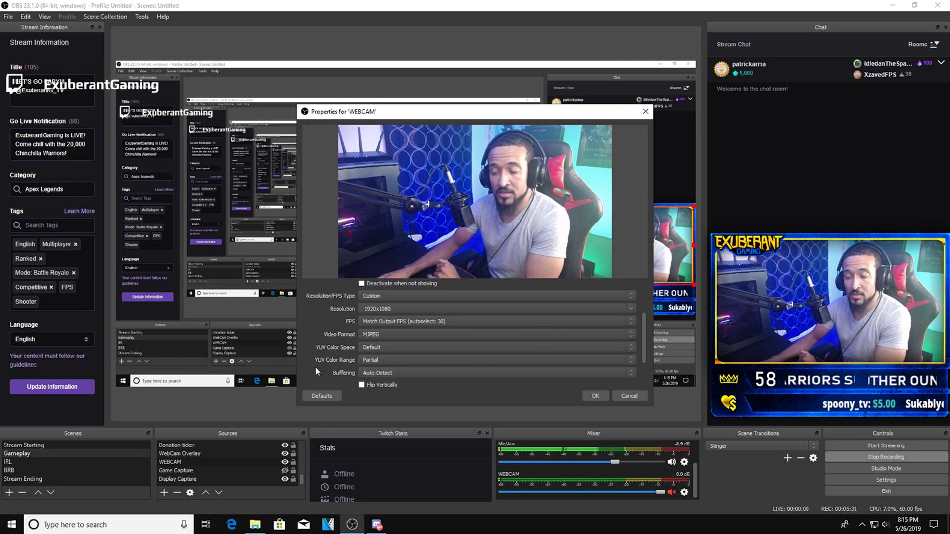
scroll(316, 367, down, 2)
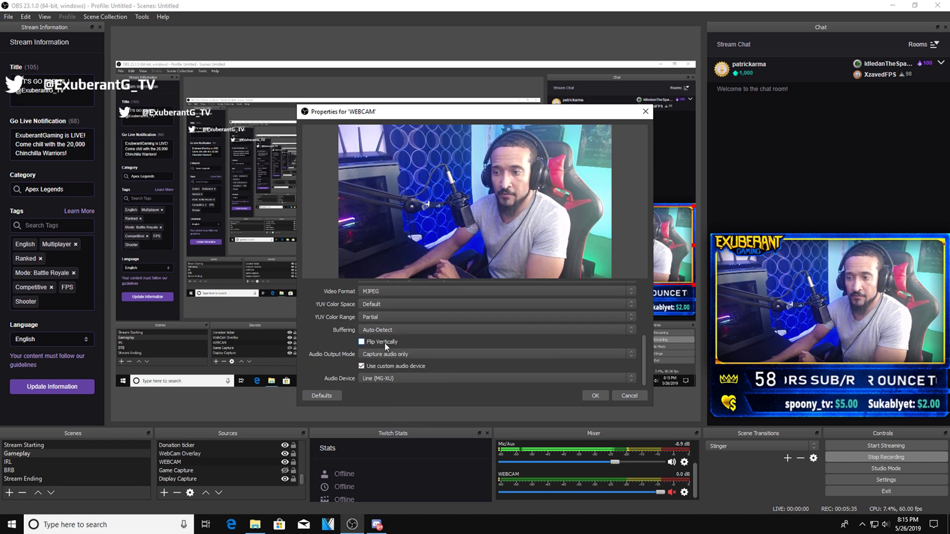
click(363, 343)
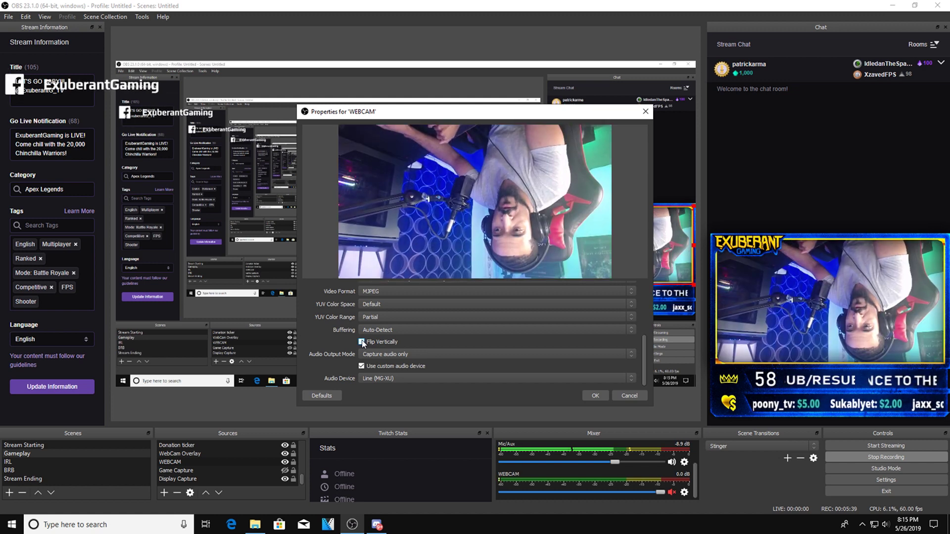
- Turn Flip Vertically off, keep Line (MG-XU) as the audio device, and dismiss the unsaved-changes prompt
click(361, 342)
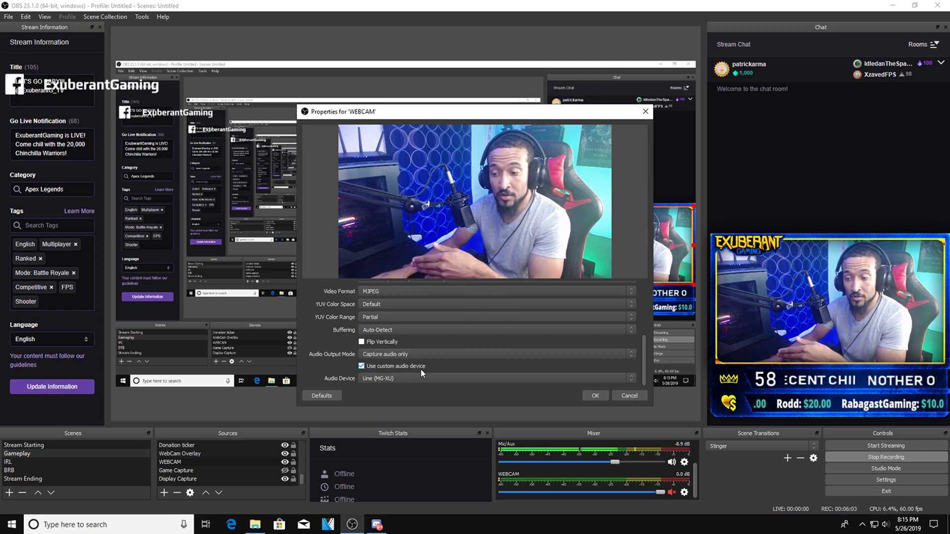
click(393, 379)
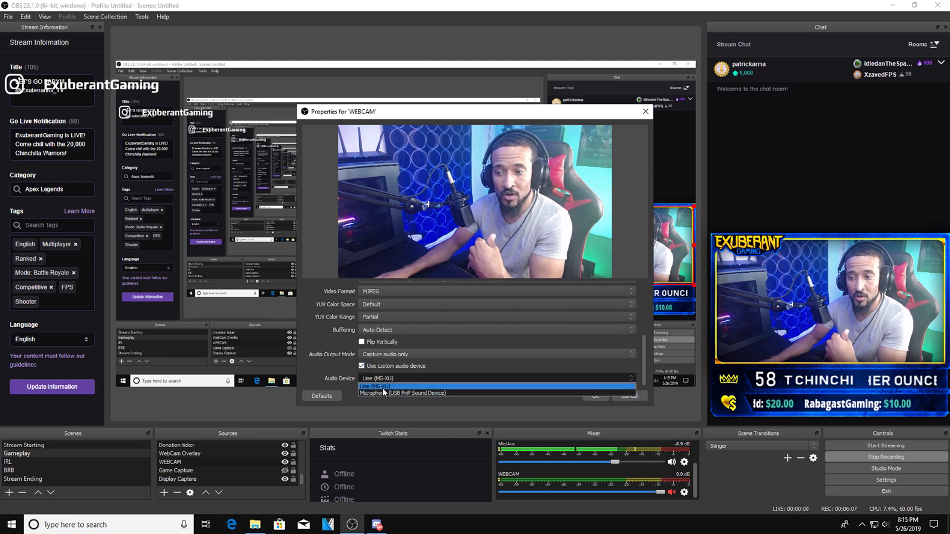
click(382, 387)
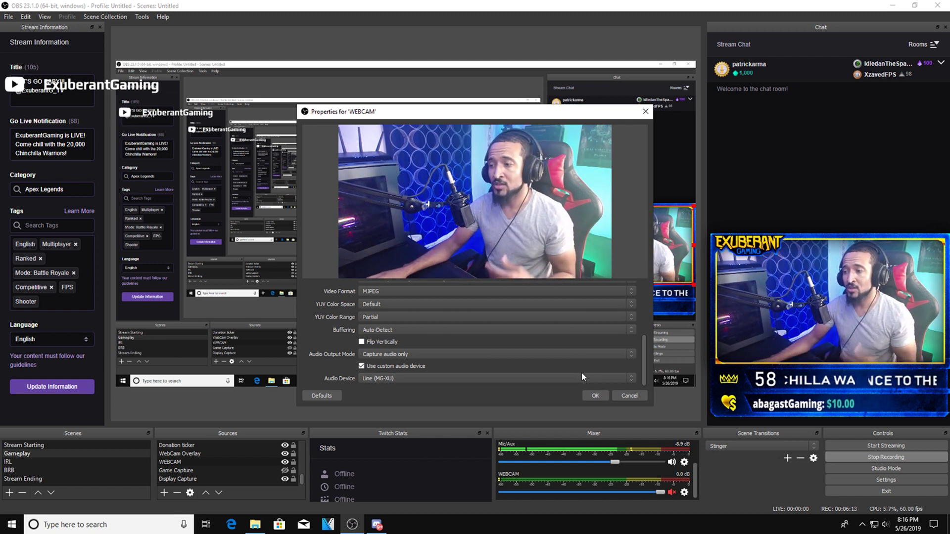
click(644, 112)
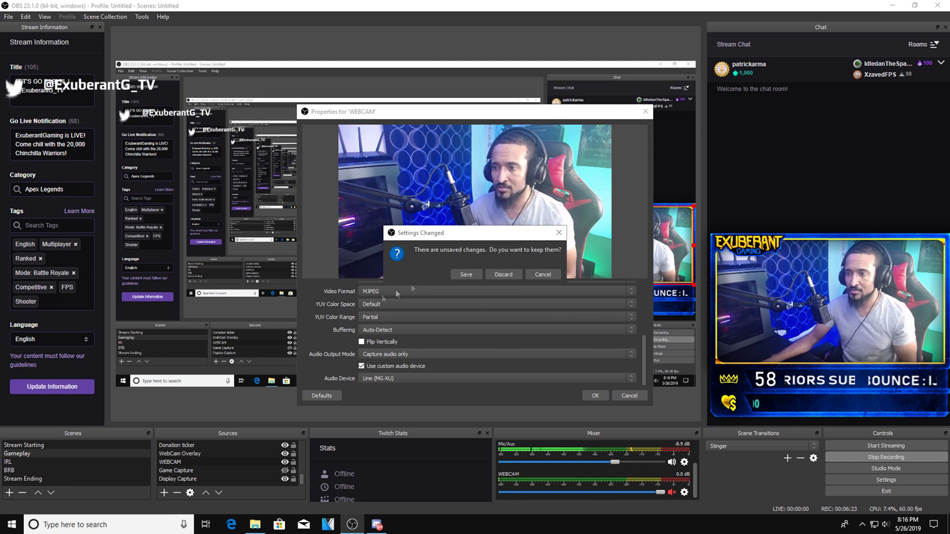
click(557, 237)
- Keep the frame rate at Match Output FPS, set video format to MJPEG, and apply with OK
scroll(365, 322, up, 2)
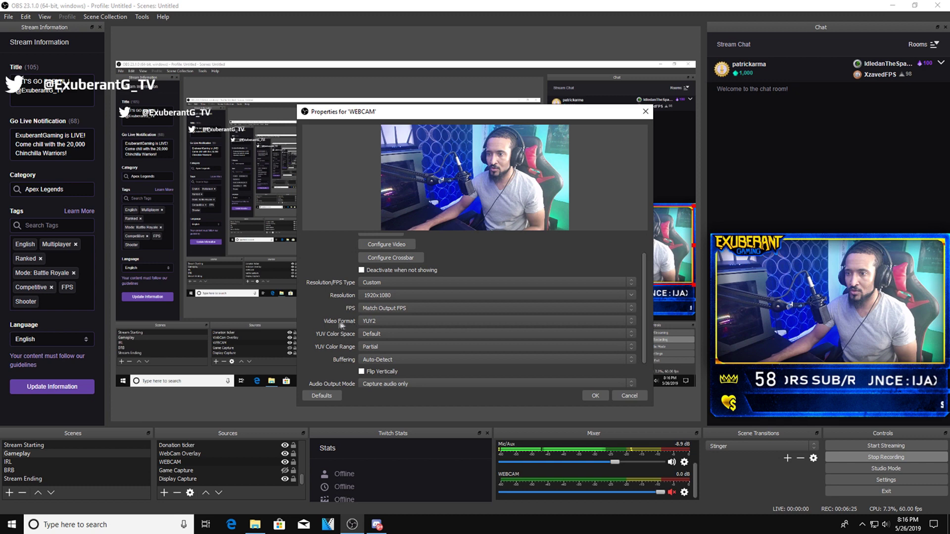
click(368, 308)
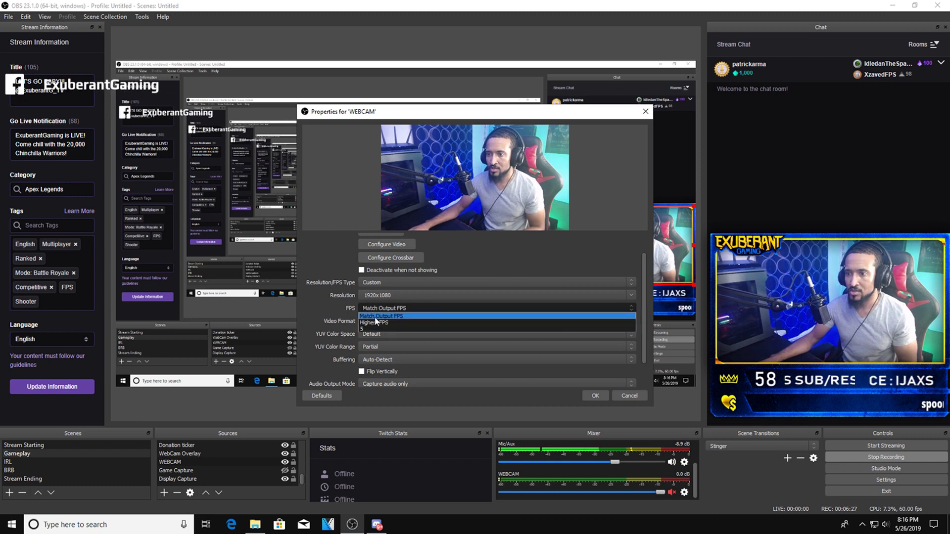
click(378, 317)
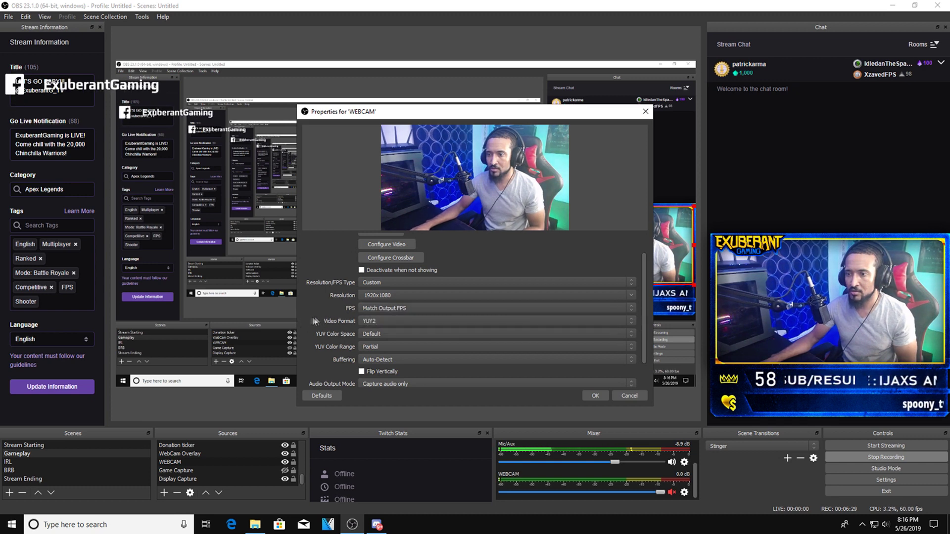
click(369, 321)
click(368, 347)
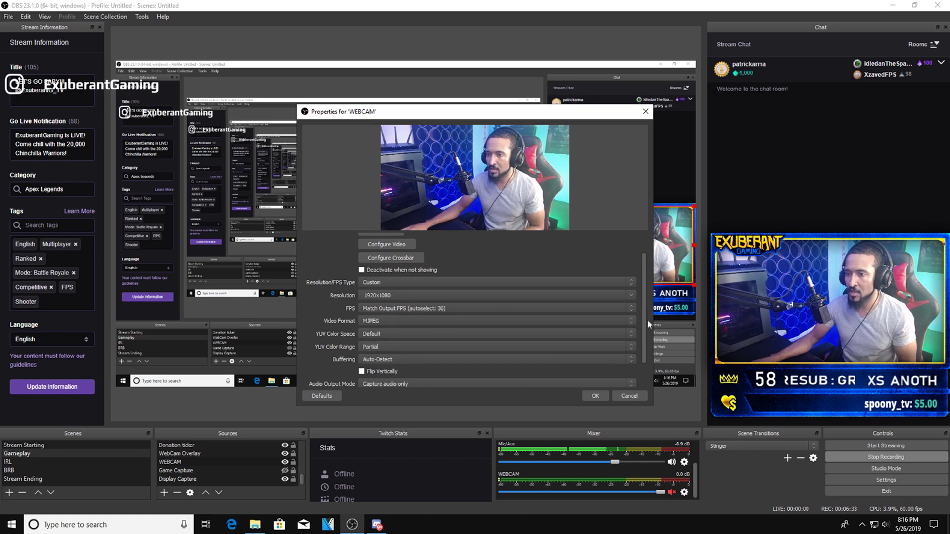
scroll(644, 327, down, 2)
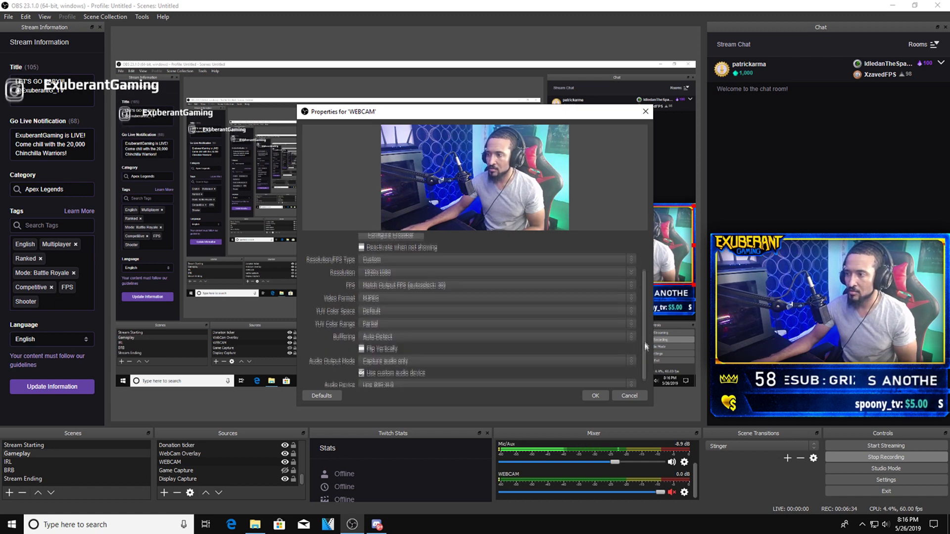
click(594, 396)
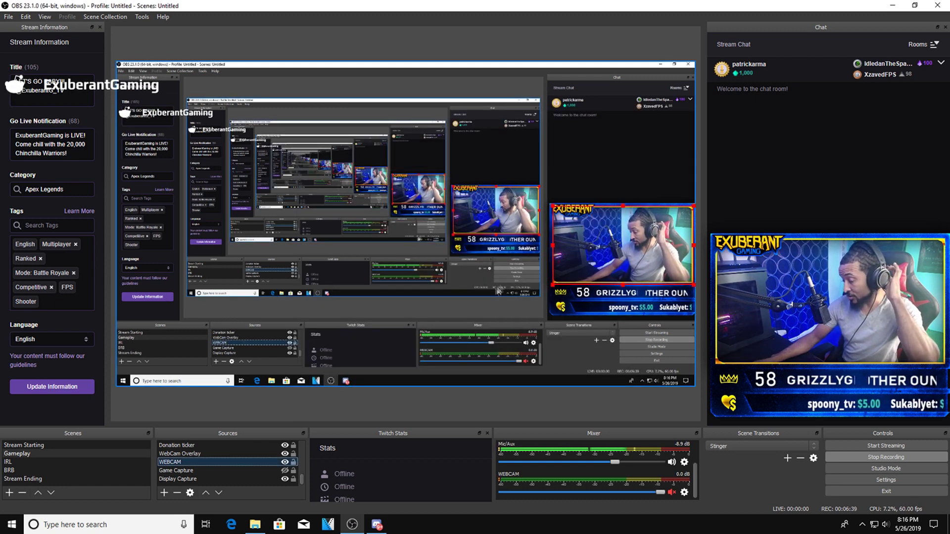
right_click(178, 466)
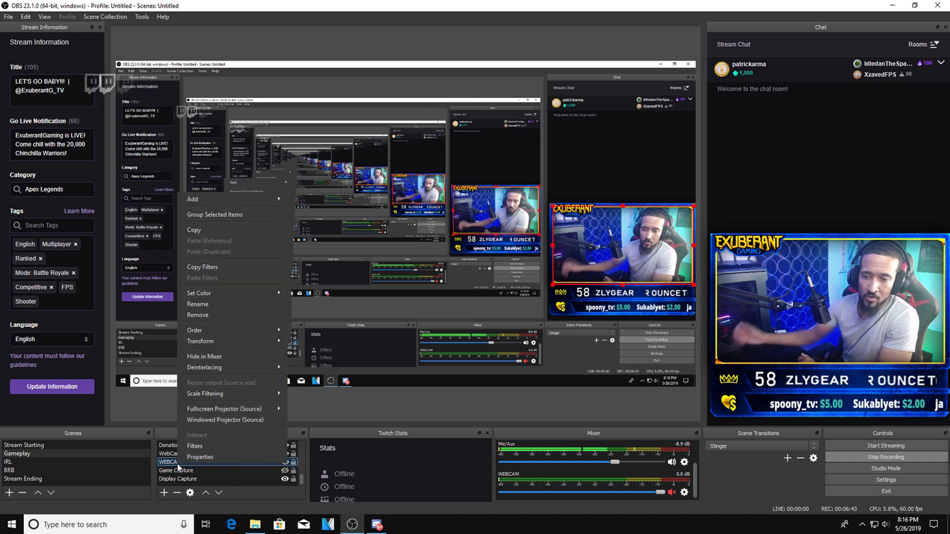
- Open Filters for WEBCAM, select Color Correction, and toggle it off to compare
click(199, 446)
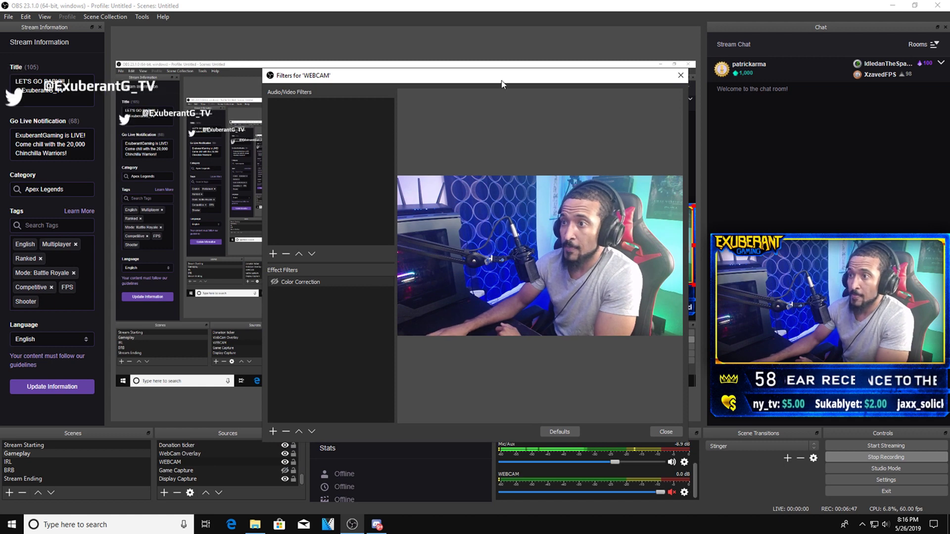
drag(503, 80, 322, 37)
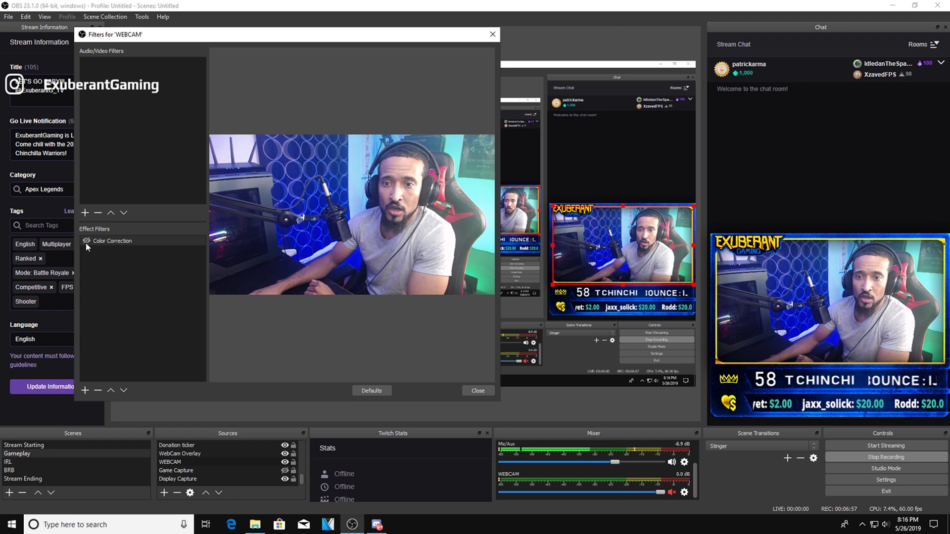
click(84, 390)
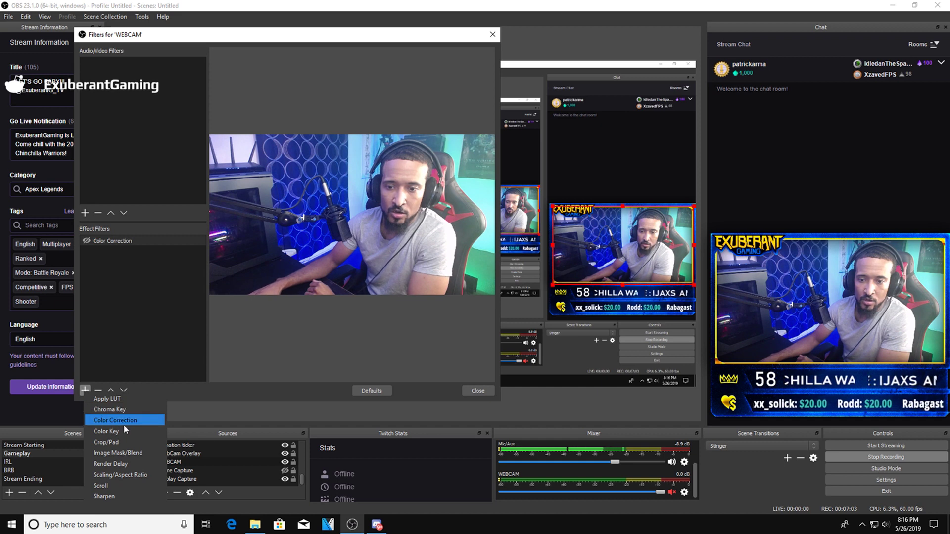
click(139, 241)
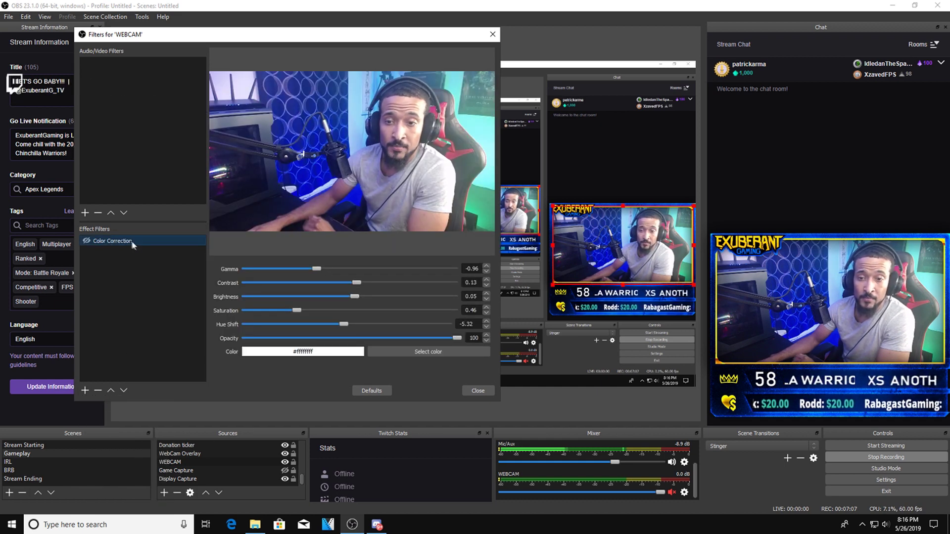
click(86, 240)
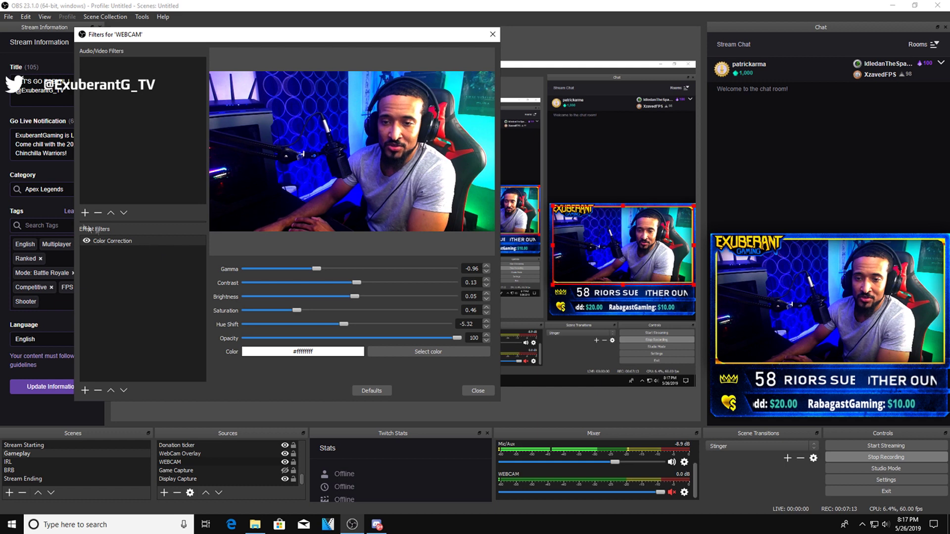
click(87, 242)
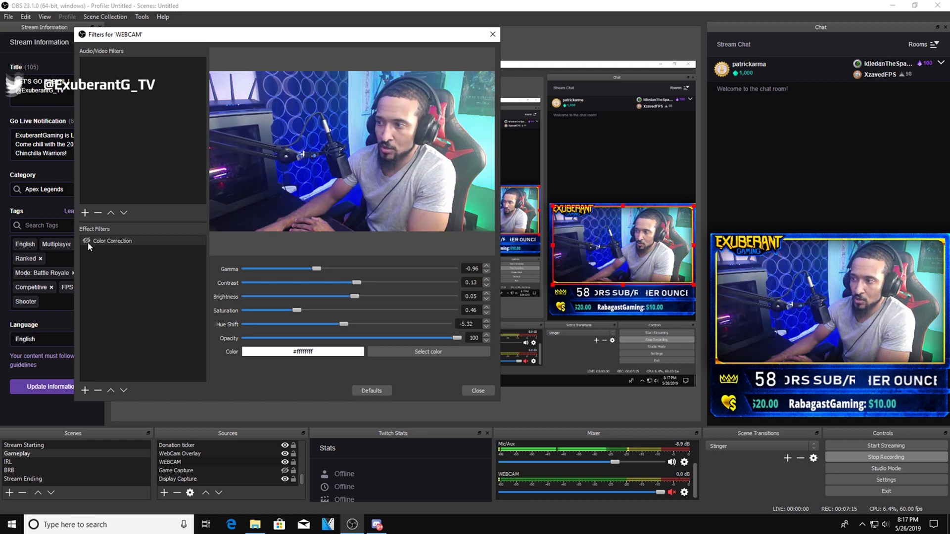
- Re-enable Color Correction and drag the Gamma and Contrast sliders toward -0.96 and -0.19
click(86, 241)
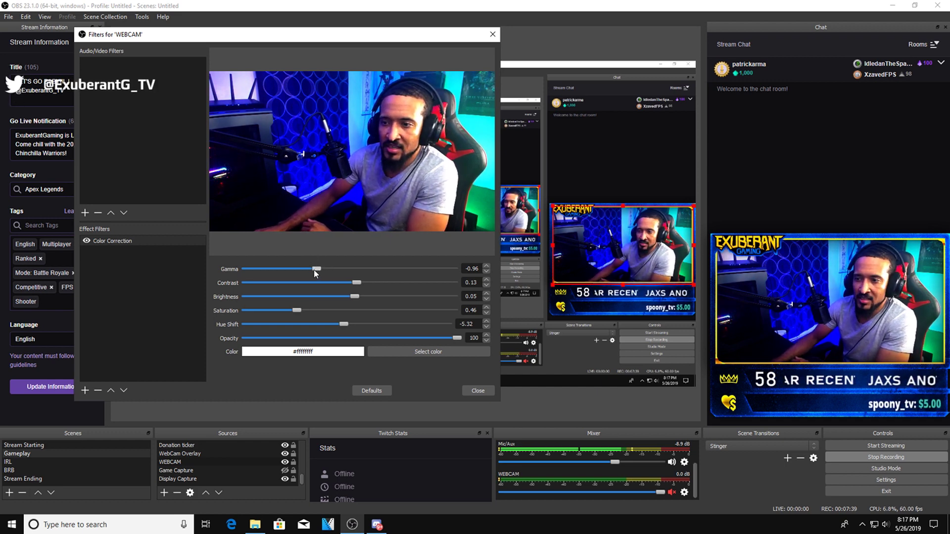
mouse_move(315, 272)
mouse_down()
mouse_move(445, 270)
mouse_move(225, 266)
mouse_move(448, 270)
mouse_move(462, 279)
mouse_move(254, 270)
mouse_move(315, 269)
mouse_up()
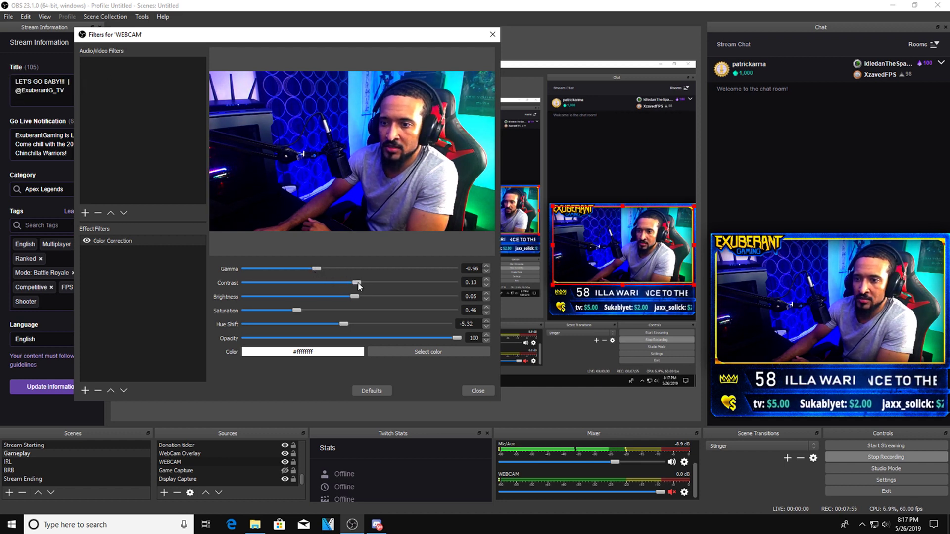
drag(358, 286, 249, 281)
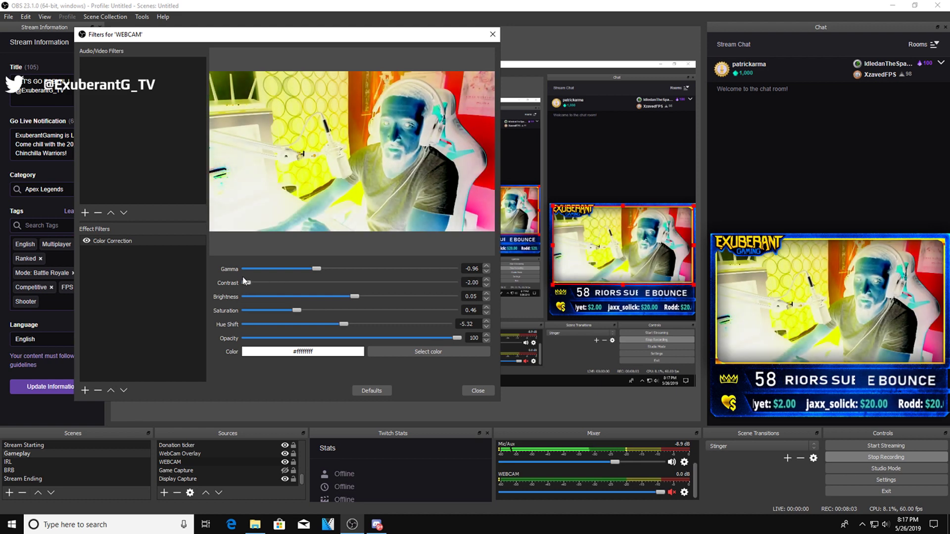
drag(244, 281, 293, 286)
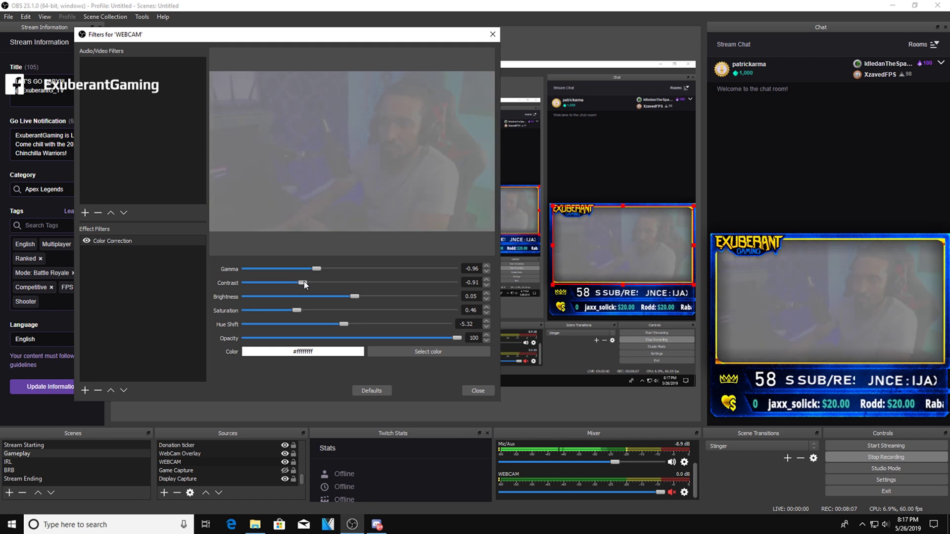
drag(304, 282, 344, 281)
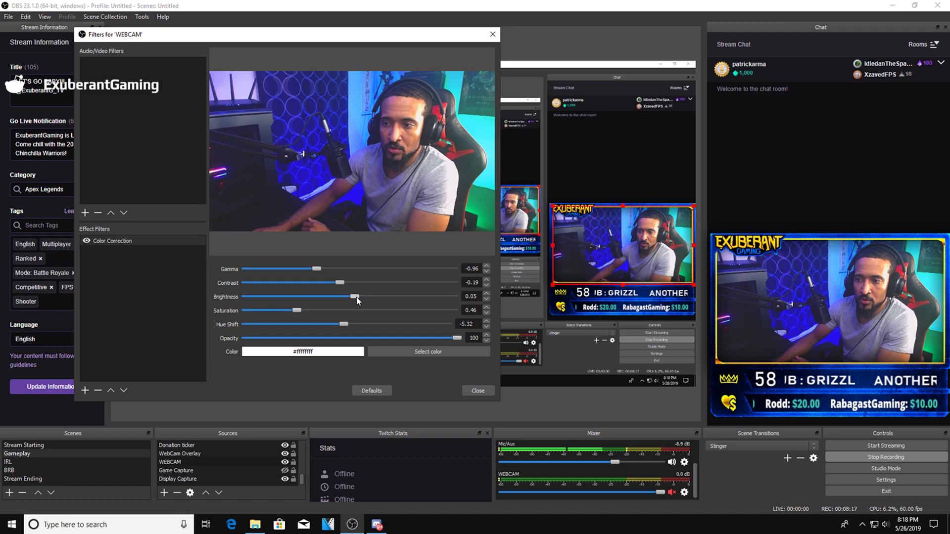
- Settle the Color Correction brightness at -0.05 and saturation at 0.55
drag(357, 298, 456, 305)
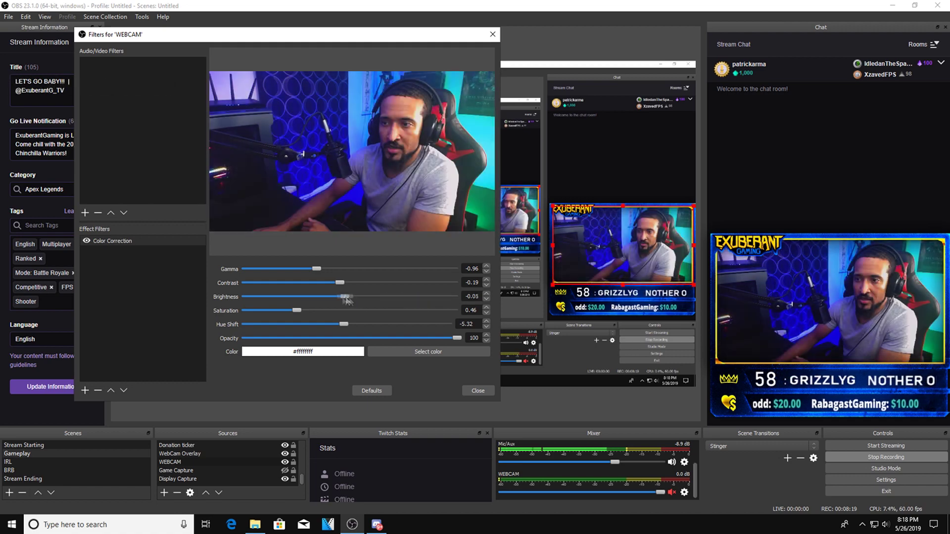
mouse_move(347, 301)
mouse_down()
mouse_move(282, 299)
mouse_move(347, 302)
mouse_up()
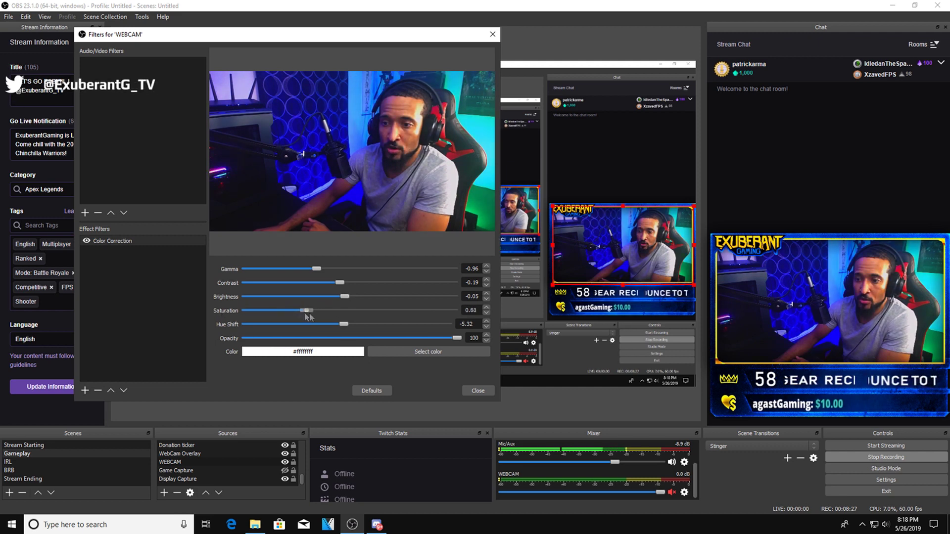
mouse_move(306, 311)
mouse_down()
mouse_move(419, 312)
mouse_move(297, 312)
mouse_up()
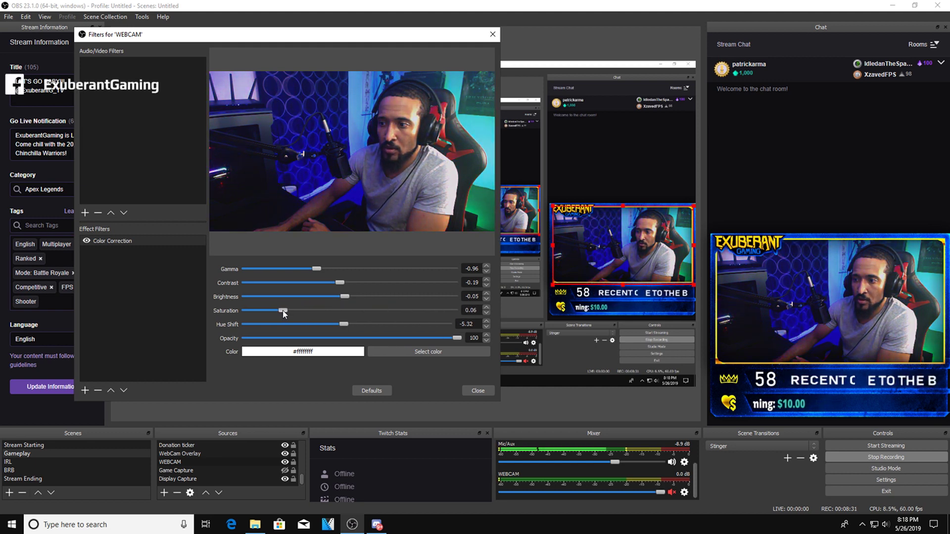
drag(283, 311, 291, 311)
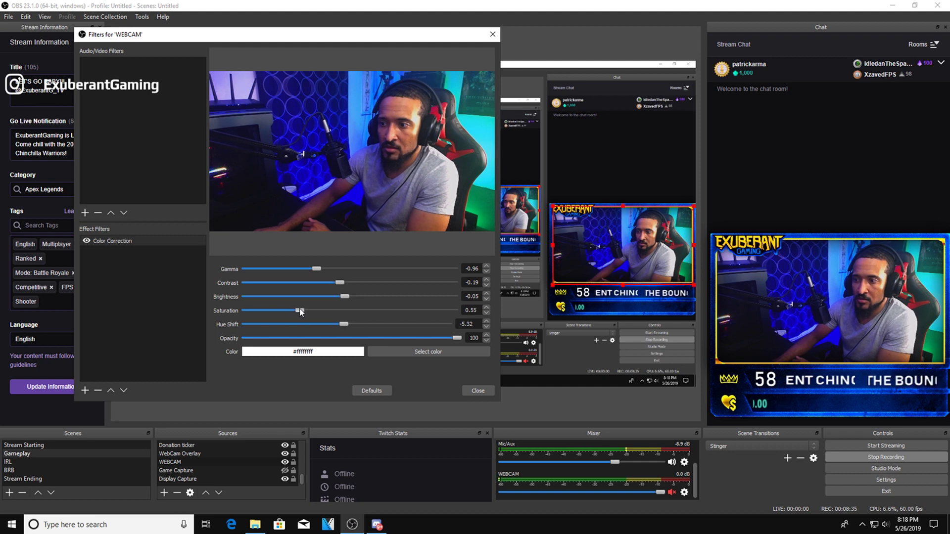
drag(300, 309, 301, 309)
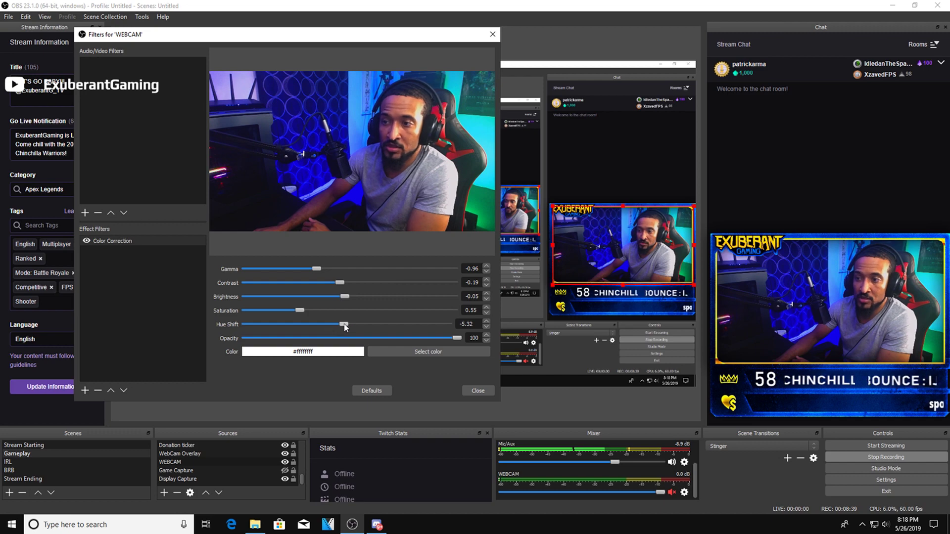
- Try the Hue Shift slider, return it to 0.00, and test the Opacity slider
drag(343, 324, 284, 326)
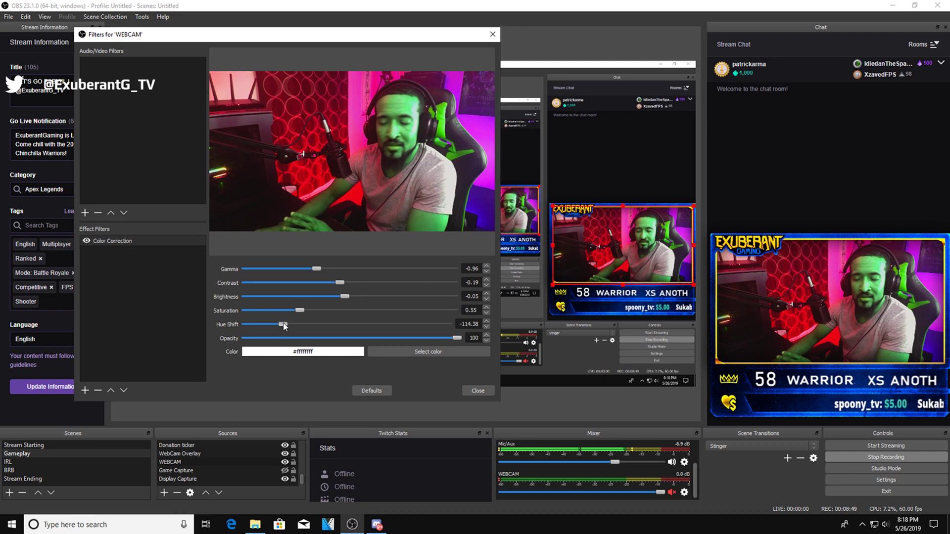
drag(284, 325, 348, 319)
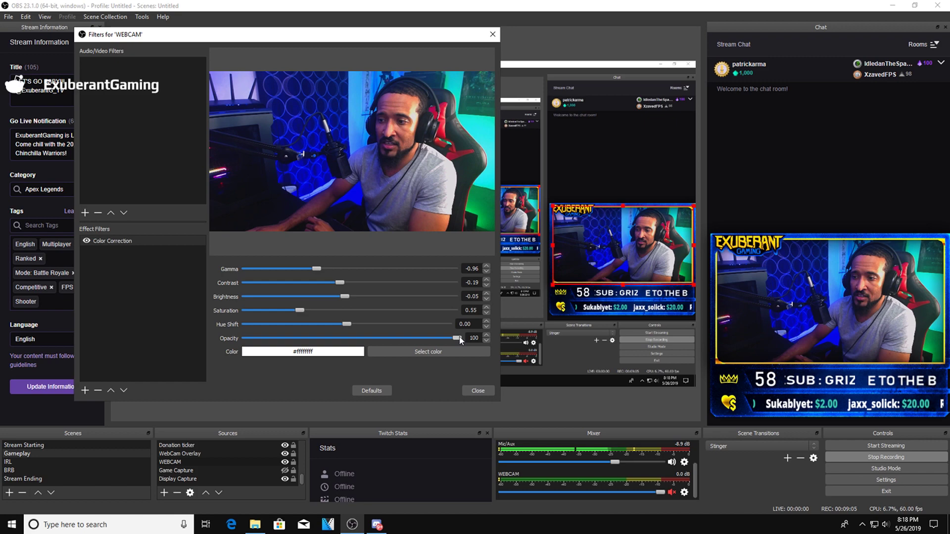
mouse_move(457, 339)
mouse_down()
mouse_move(244, 340)
mouse_move(470, 341)
mouse_move(248, 341)
mouse_move(457, 340)
mouse_up()
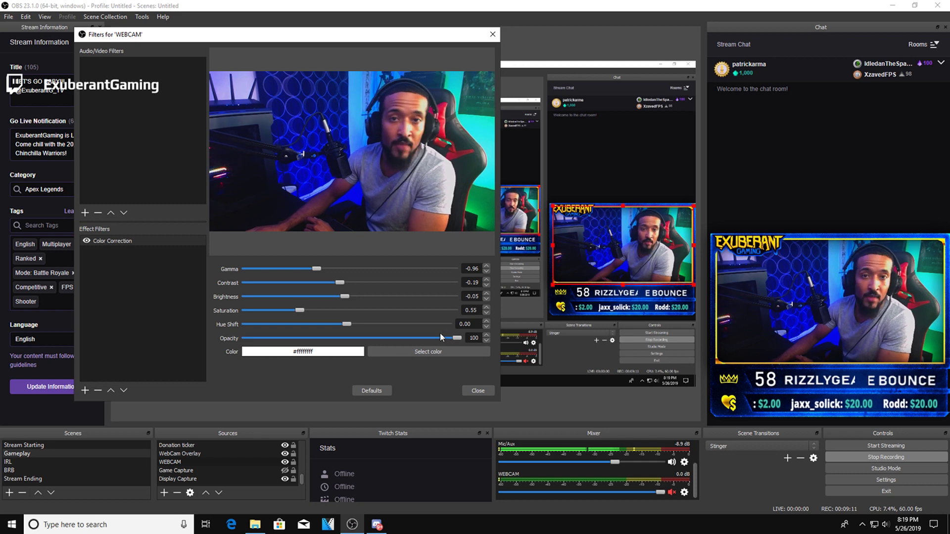
- Open and cancel the tint colour picker, keeping it white, then close Filters for 'WEBCAM'
click(413, 354)
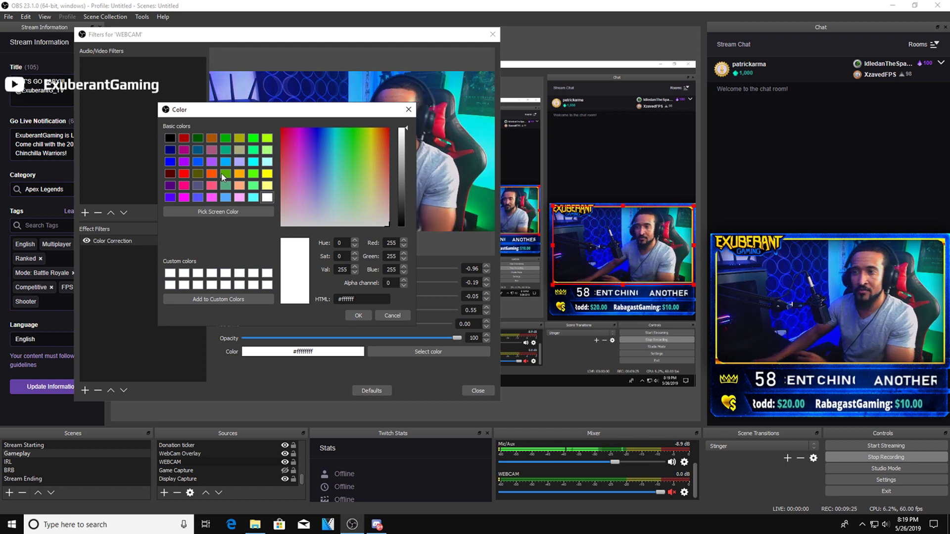
click(404, 112)
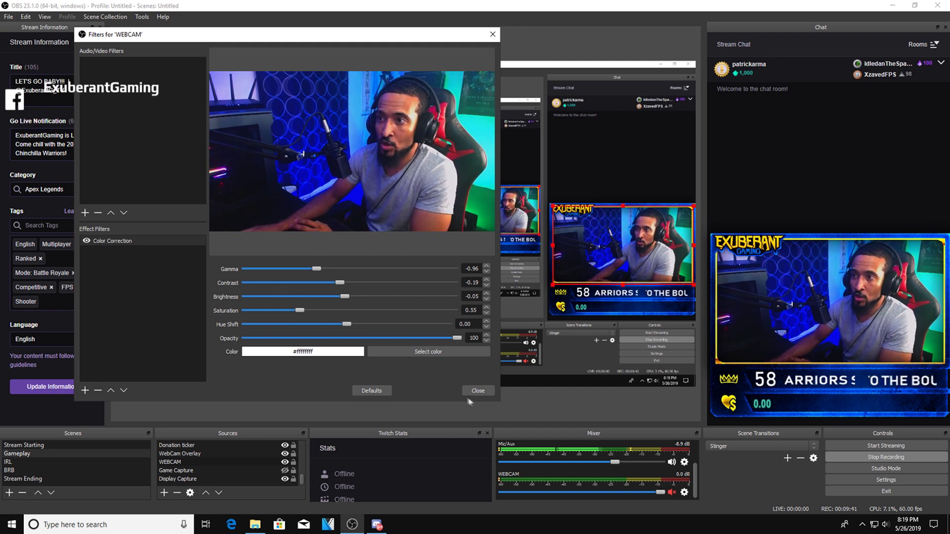
click(492, 34)
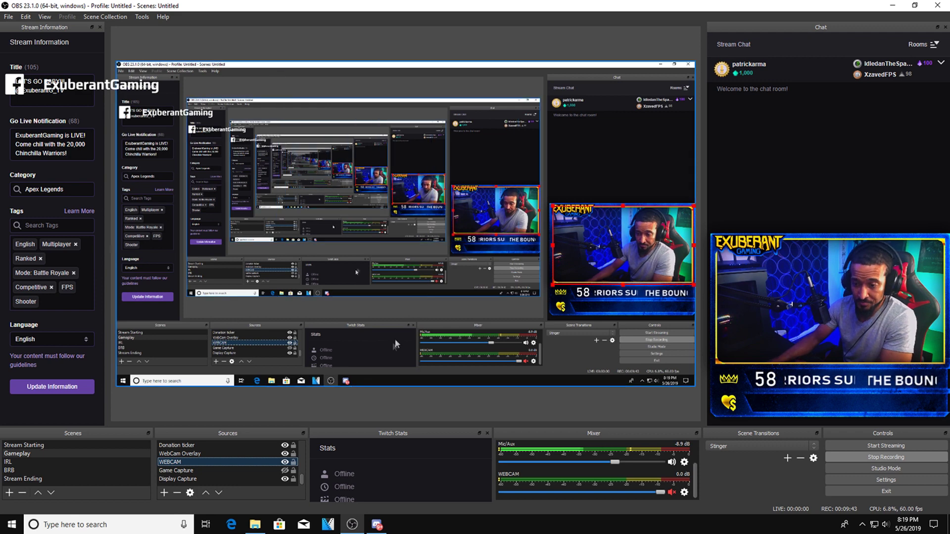
- Open the WEBCAM source's Properties and its Configure Video camera settings
right_click(173, 463)
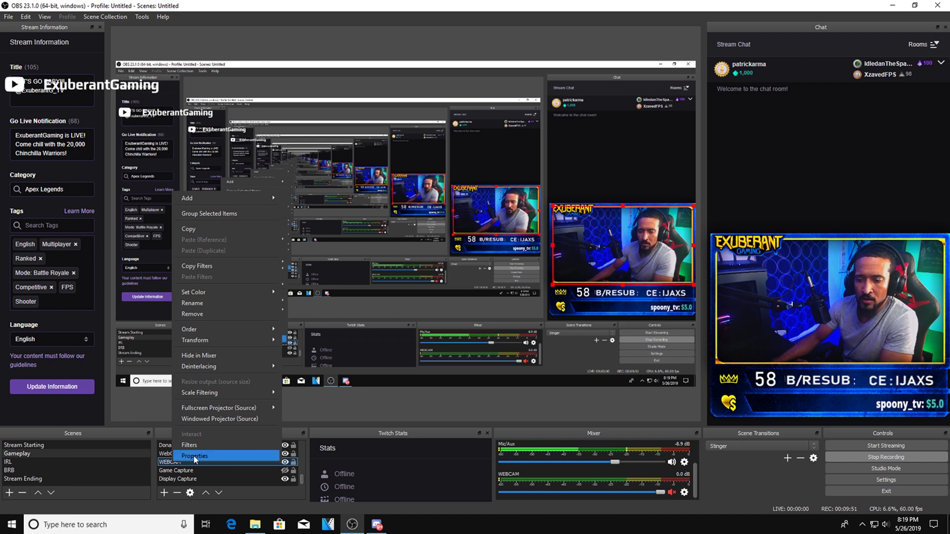
click(194, 457)
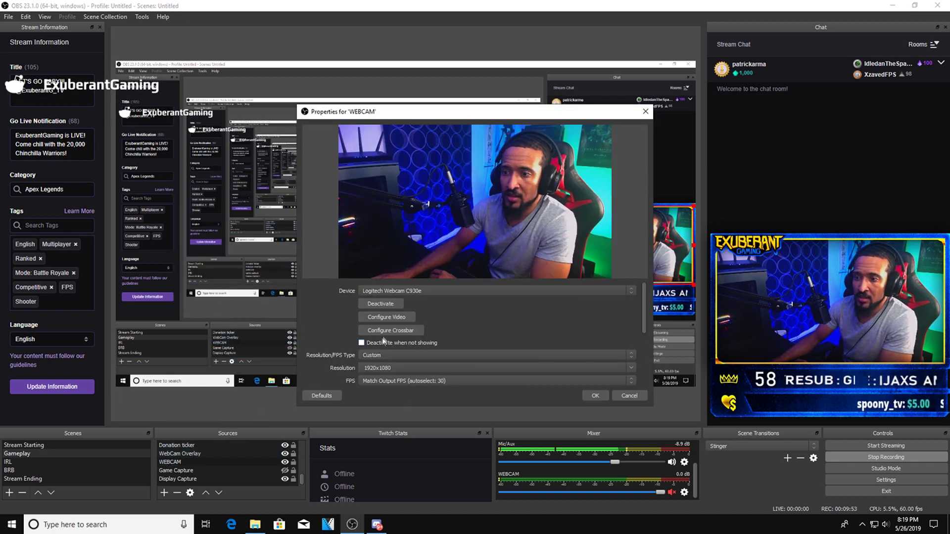
click(914, 5)
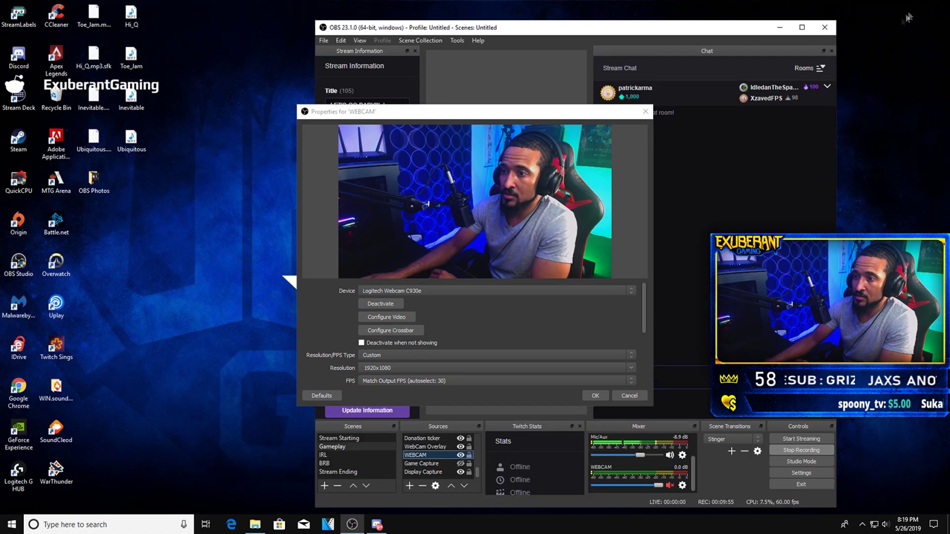
drag(631, 31, 331, 16)
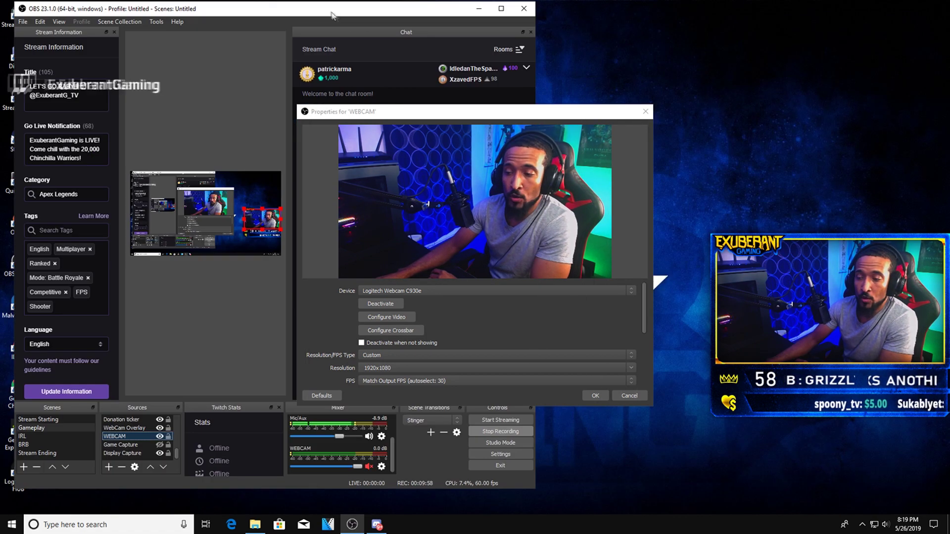
click(382, 318)
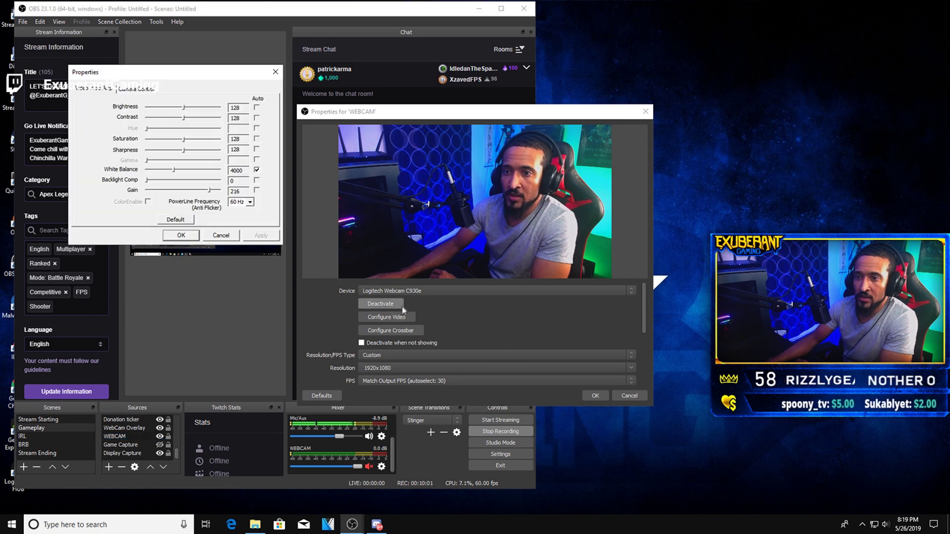
- Rearrange the windows so the Video Proc Amp Properties dialog sits at screen centre
drag(456, 118, 163, 117)
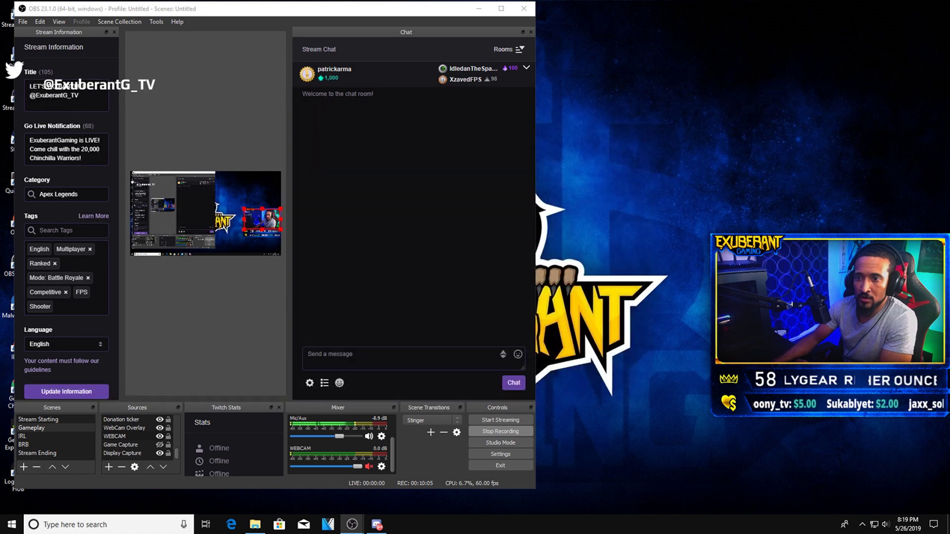
drag(282, 12, 402, 20)
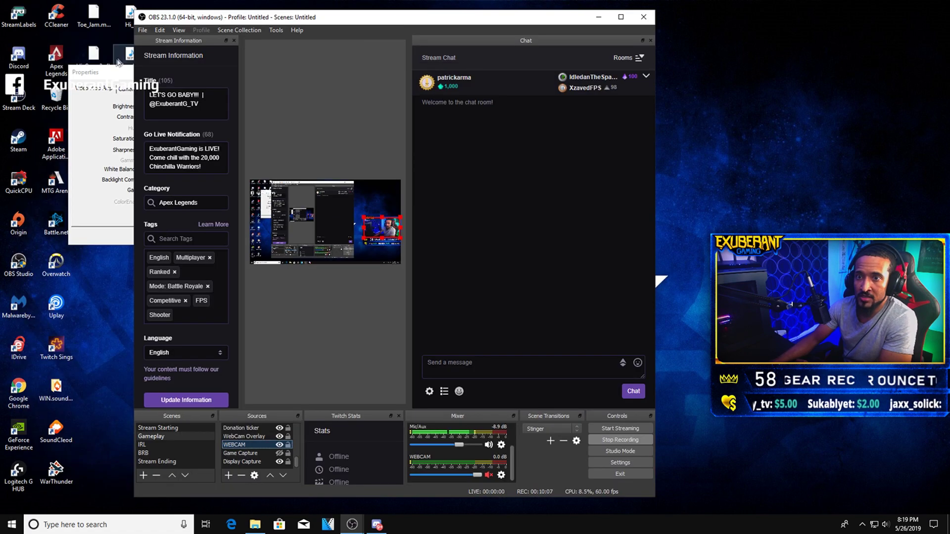
click(117, 75)
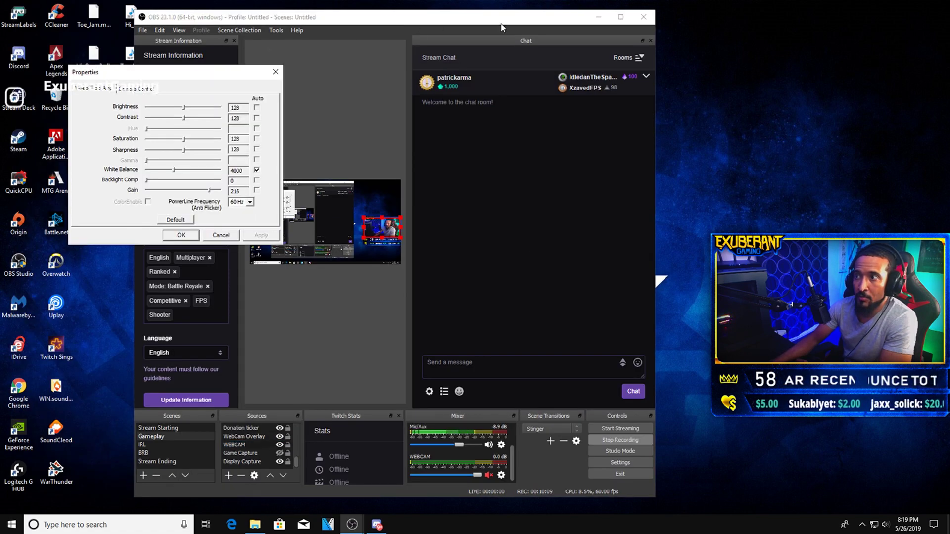
click(620, 17)
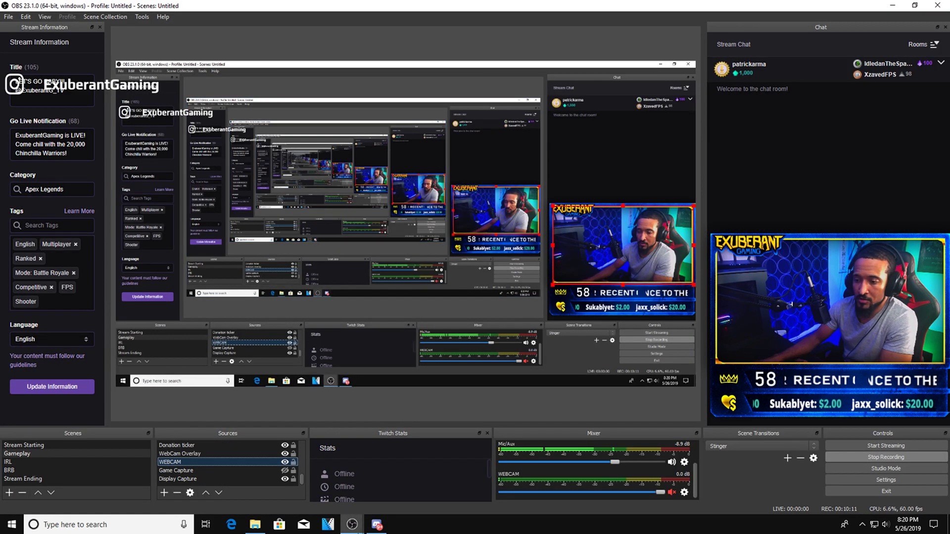
mouse_move(364, 528)
click(416, 477)
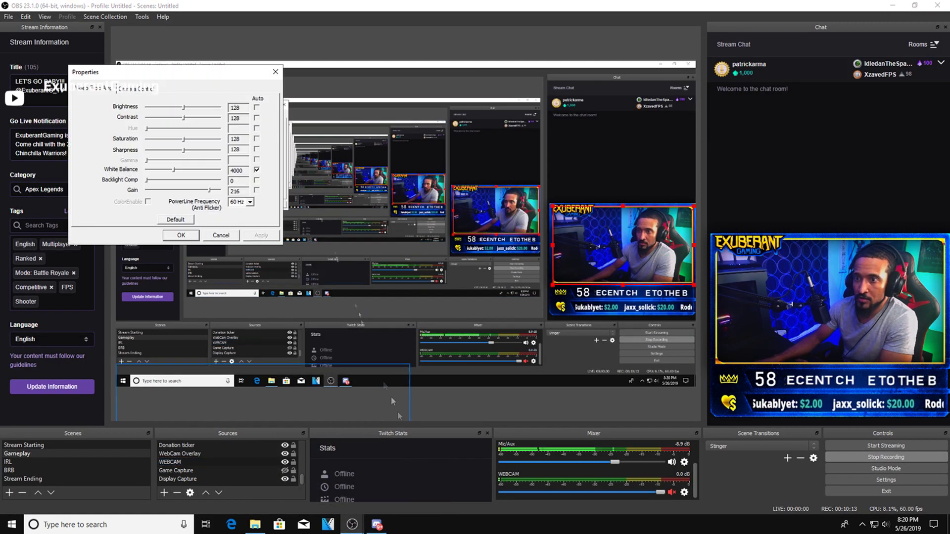
drag(207, 72, 332, 147)
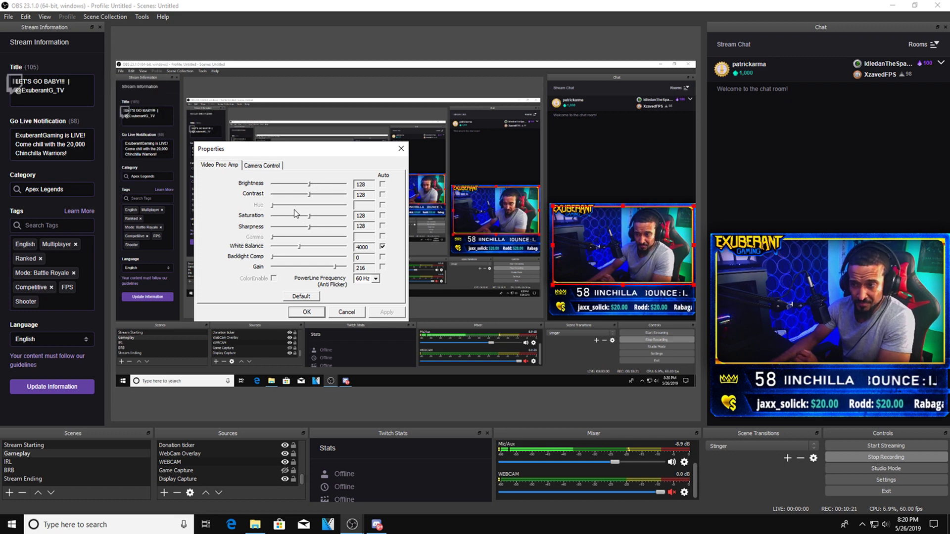
- In Camera Control, turn off auto exposure and lower exposure from -5 to -6
click(260, 166)
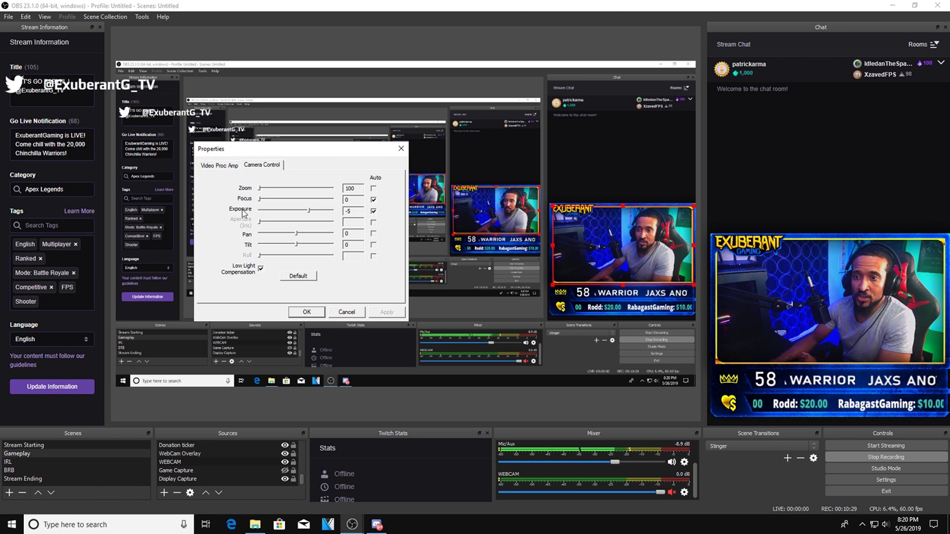
click(373, 211)
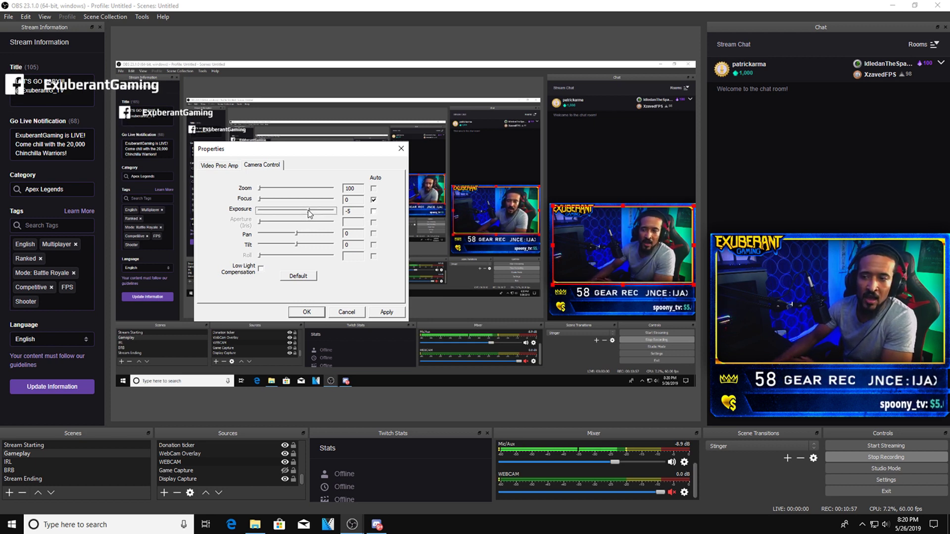
drag(309, 214, 301, 212)
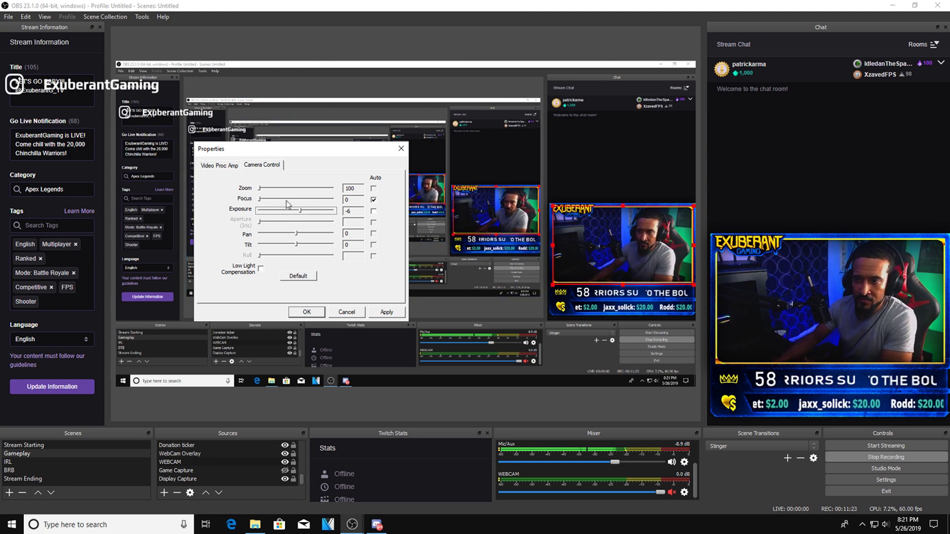
- Preview brighter and darker webcam exposure, then leave the Exposure slider at -6
drag(312, 213, 334, 211)
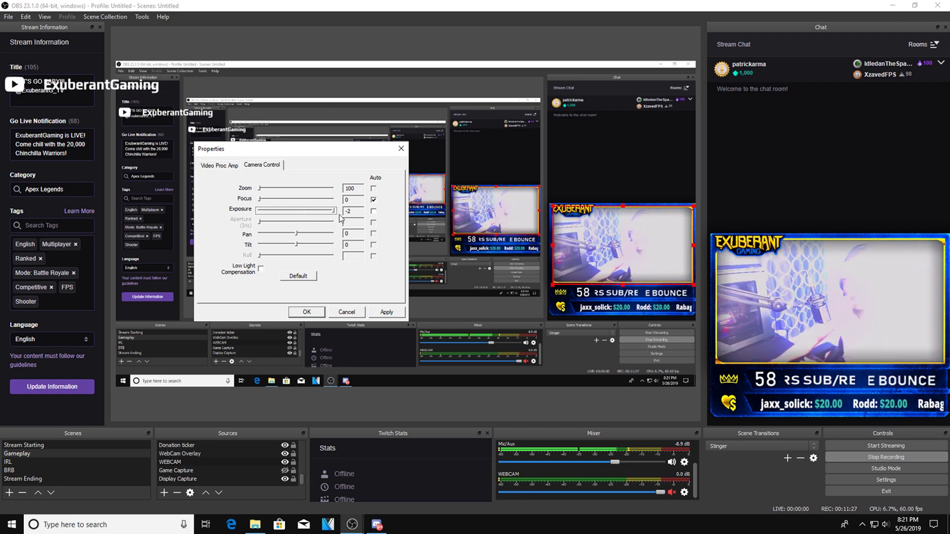
mouse_move(308, 216)
mouse_down()
mouse_move(257, 216)
mouse_move(304, 212)
mouse_up()
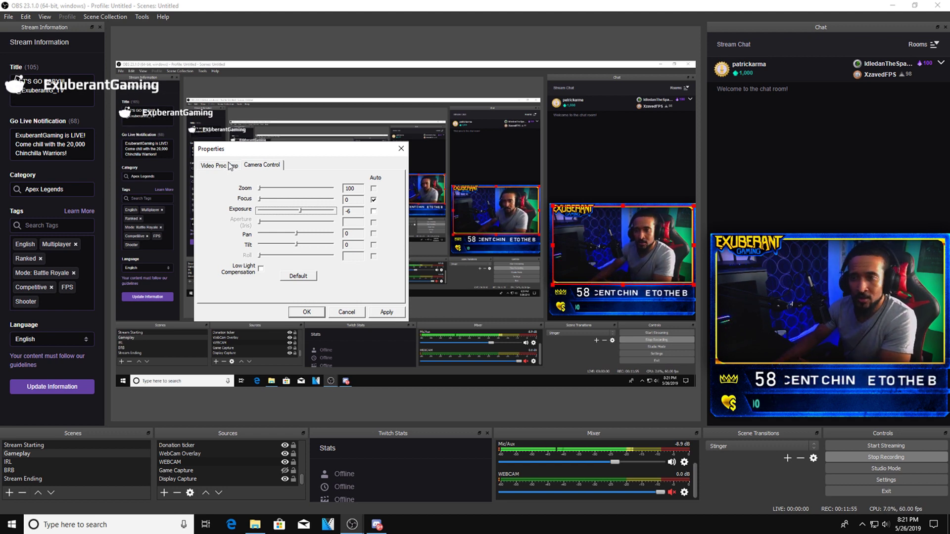
- In Video Proc Amp, set brightness to 153, contrast to 133 and saturation to 153
click(228, 167)
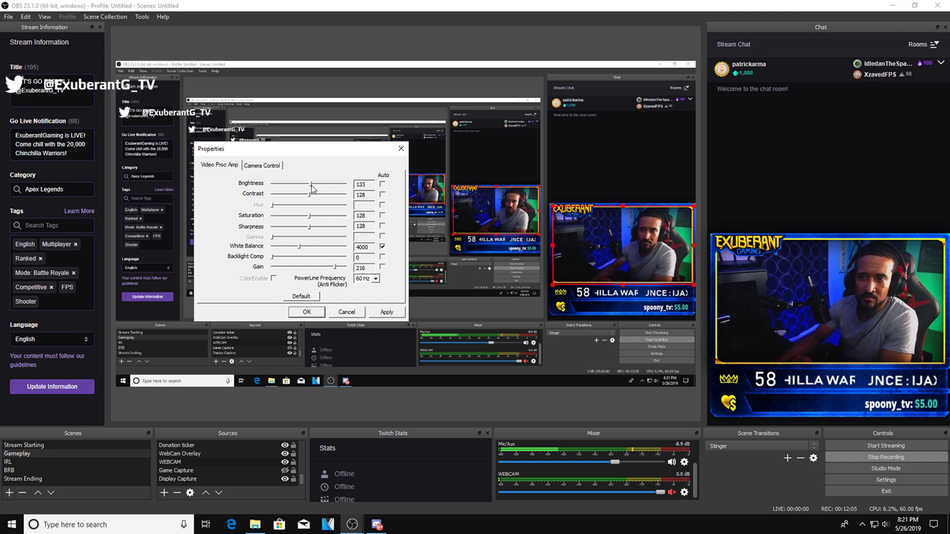
drag(312, 188, 326, 186)
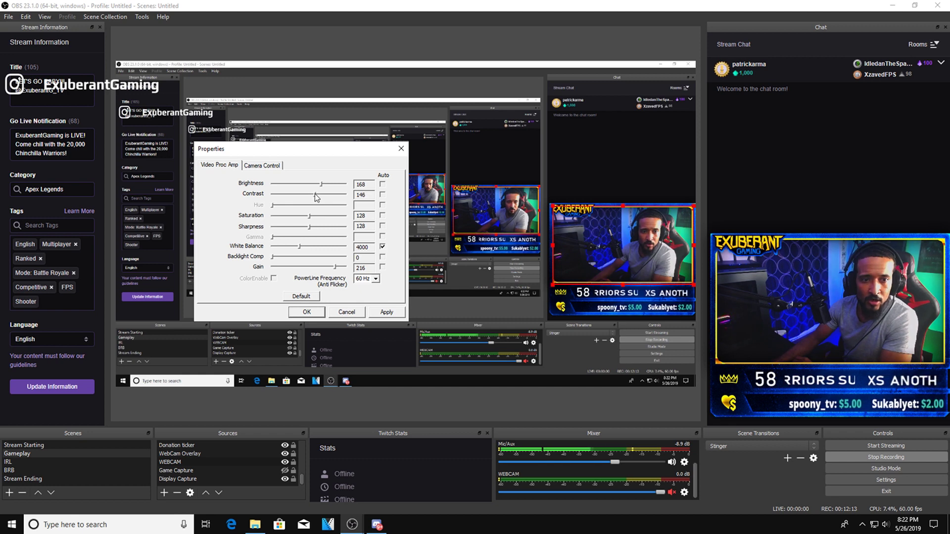
drag(319, 198, 319, 198)
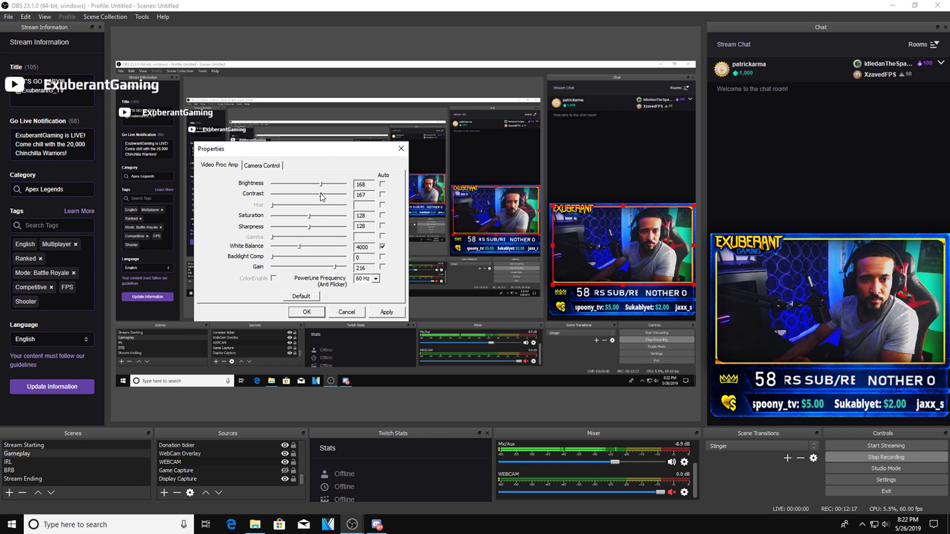
drag(317, 195, 311, 194)
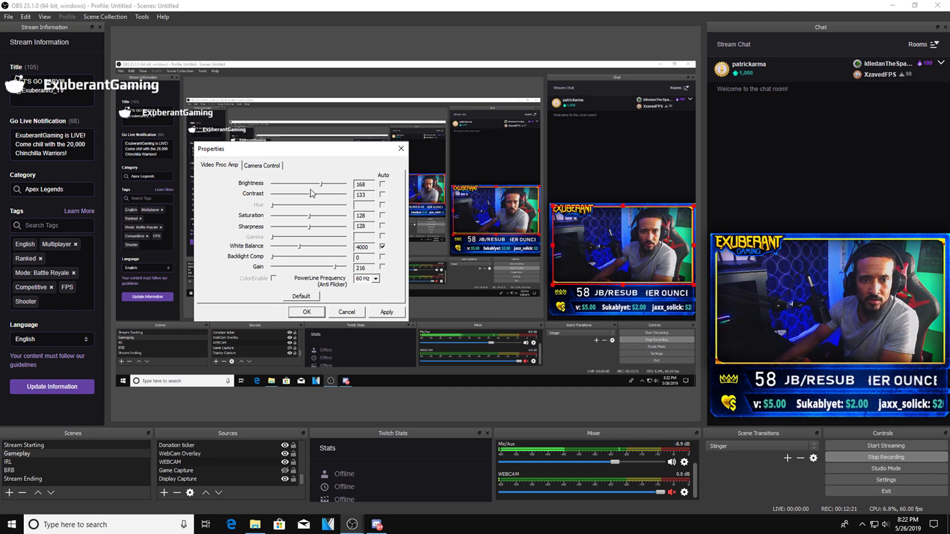
drag(321, 185, 311, 220)
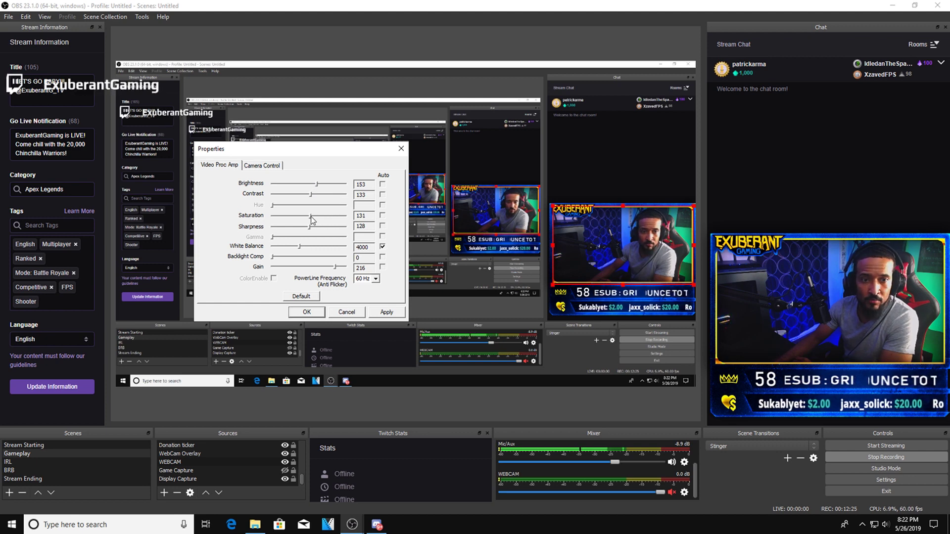
drag(315, 217, 317, 217)
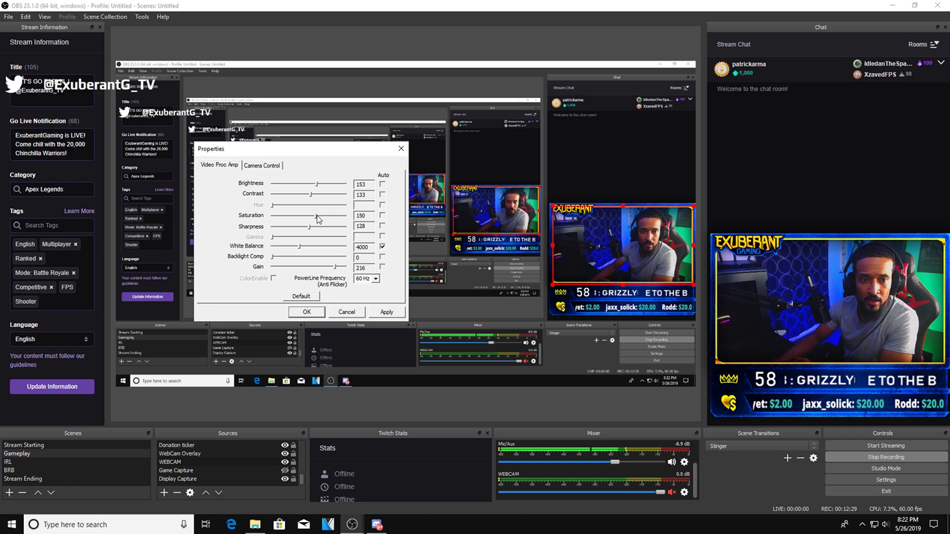
drag(317, 215, 318, 214)
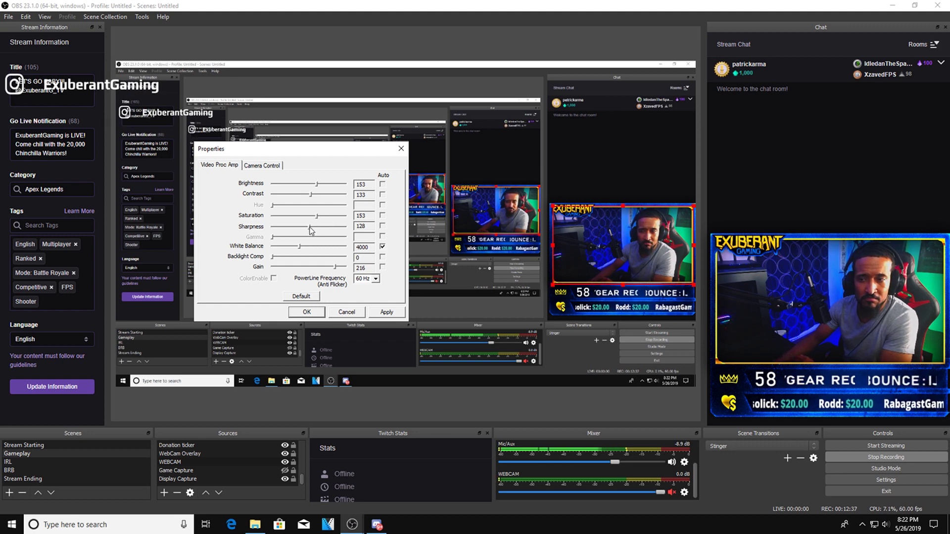
- Compare sharpness extremes, settle sharpness at 150, and raise gain from 216 to 255
drag(284, 227, 273, 228)
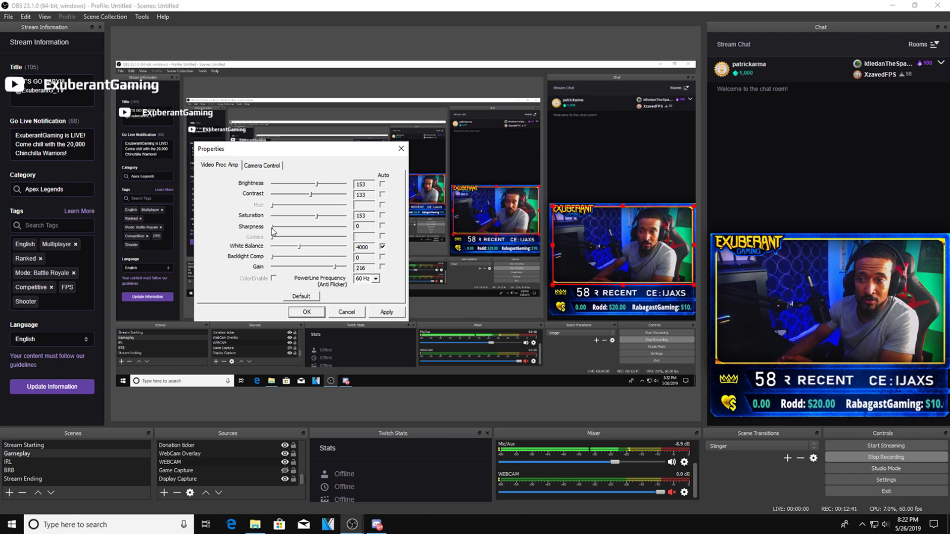
drag(342, 229, 360, 228)
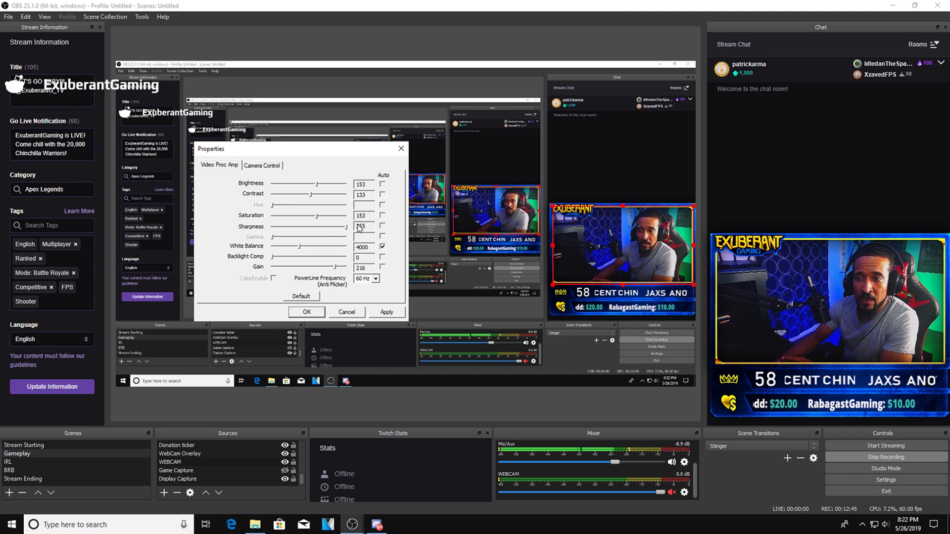
drag(360, 228, 332, 230)
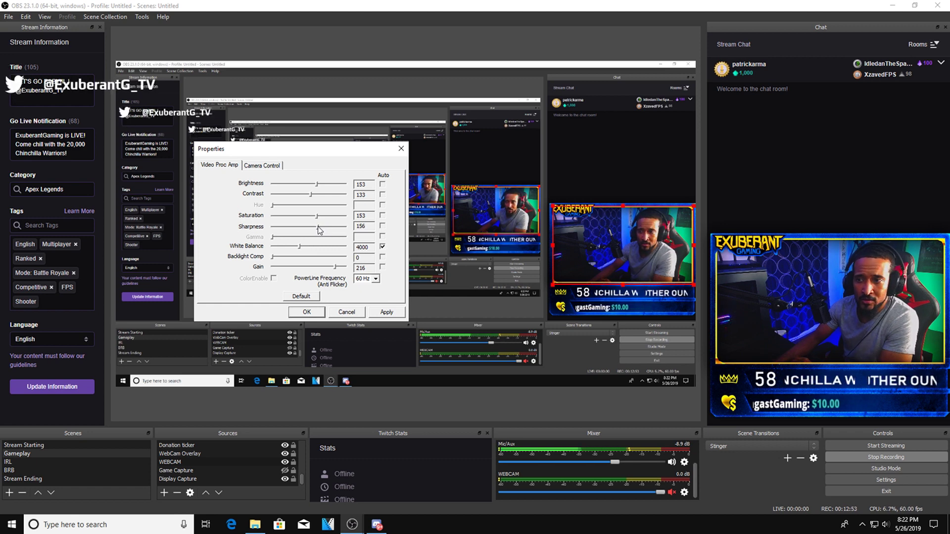
drag(318, 226, 319, 229)
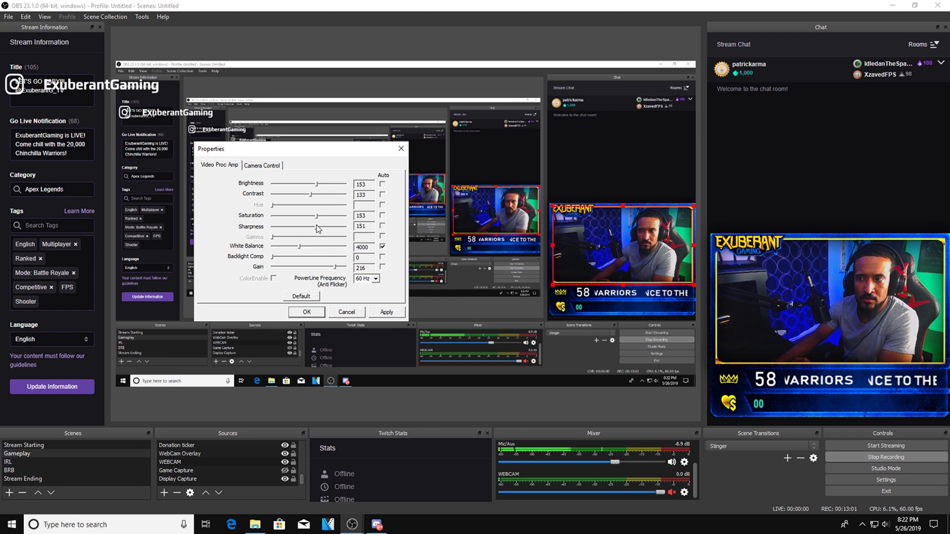
drag(318, 229, 317, 229)
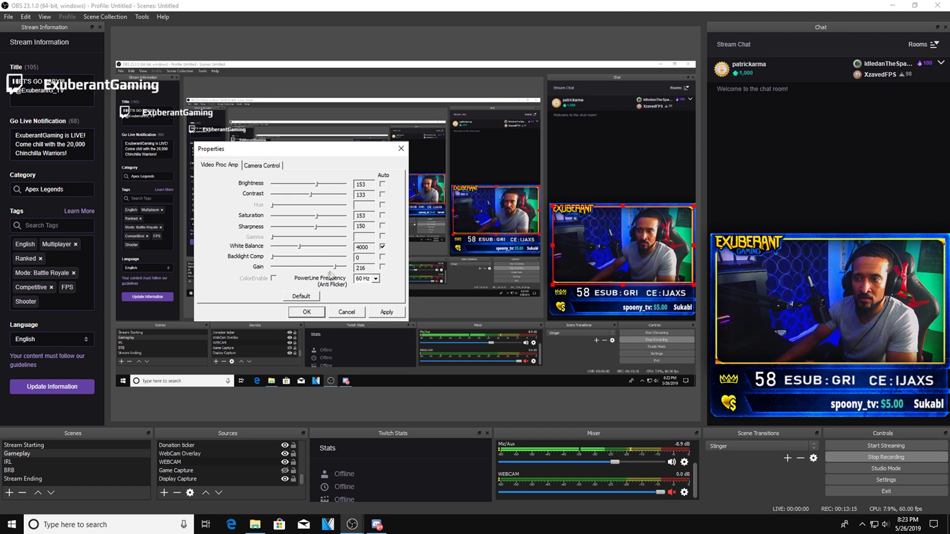
drag(335, 266, 336, 268)
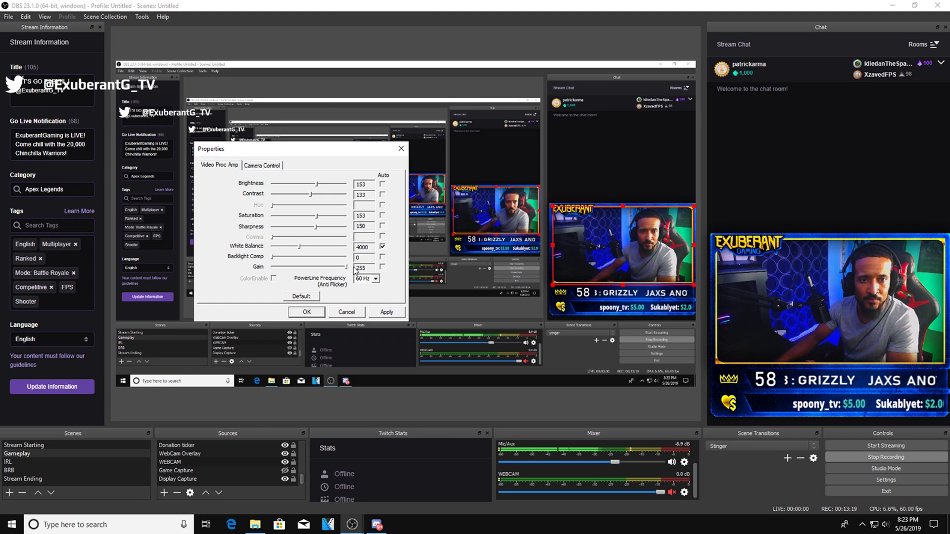
mouse_move(355, 270)
mouse_down()
mouse_move(324, 271)
mouse_move(355, 273)
mouse_up()
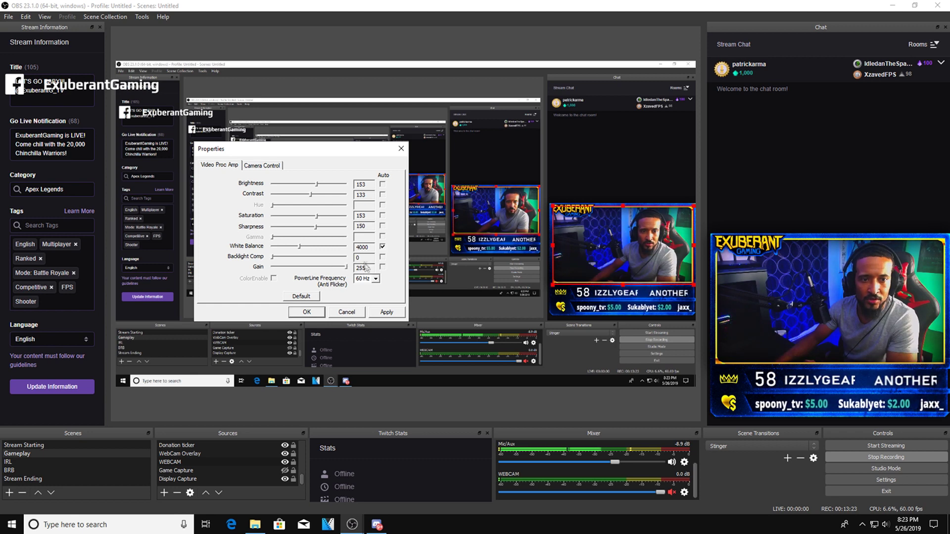
- Apply the webcam adjustments, close the camera settings with OK, then close WEBCAM Properties
click(267, 168)
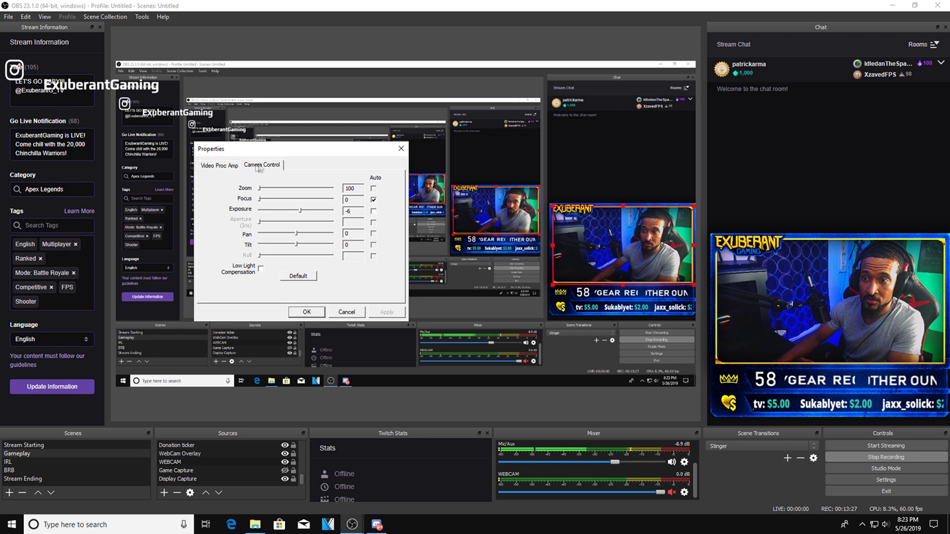
click(264, 169)
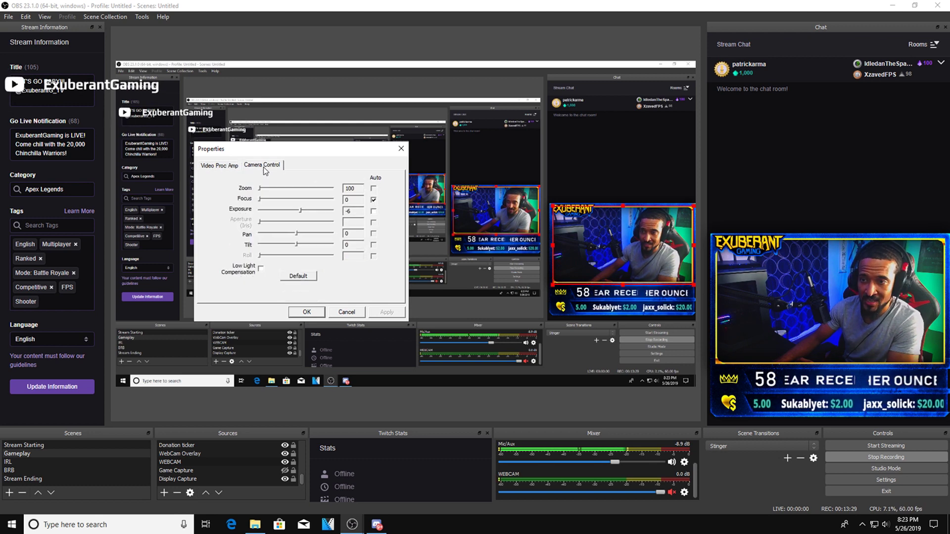
click(215, 166)
click(245, 166)
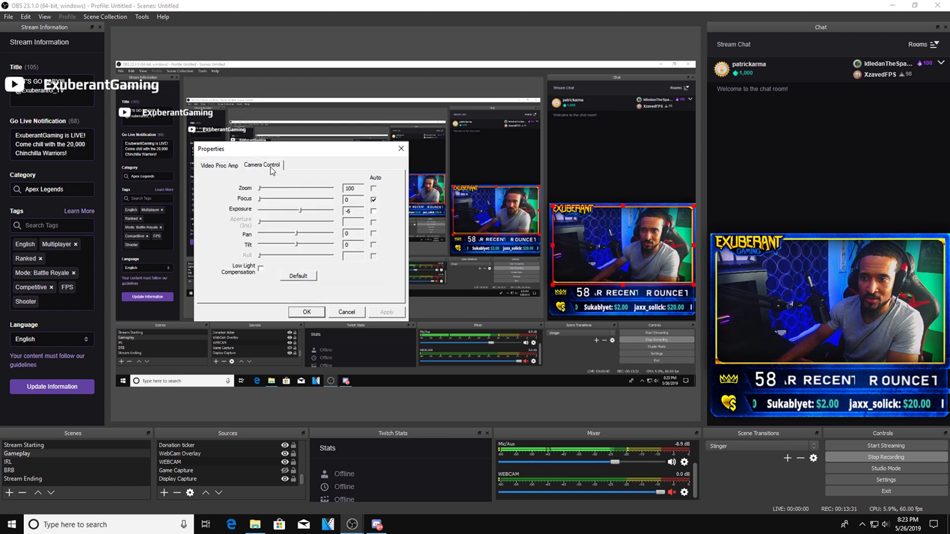
click(228, 166)
click(307, 312)
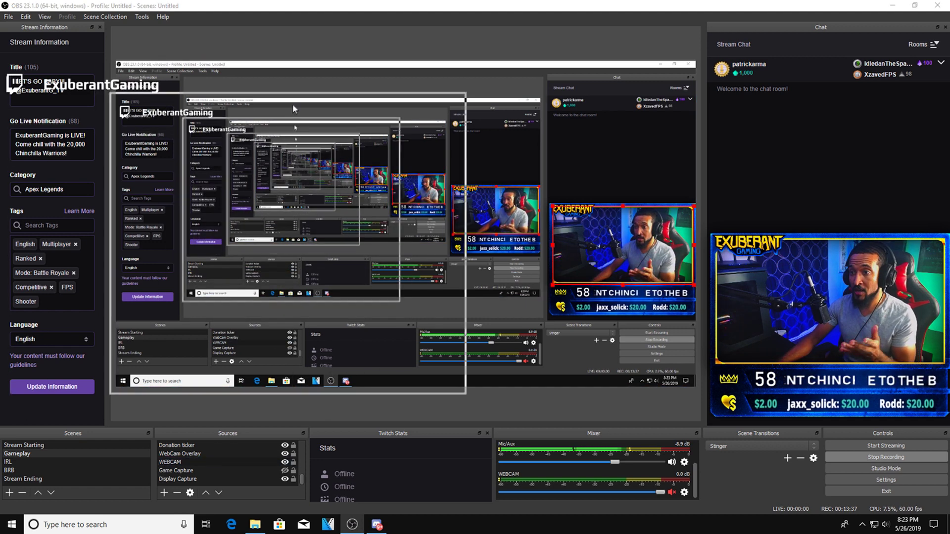
double_click(169, 462)
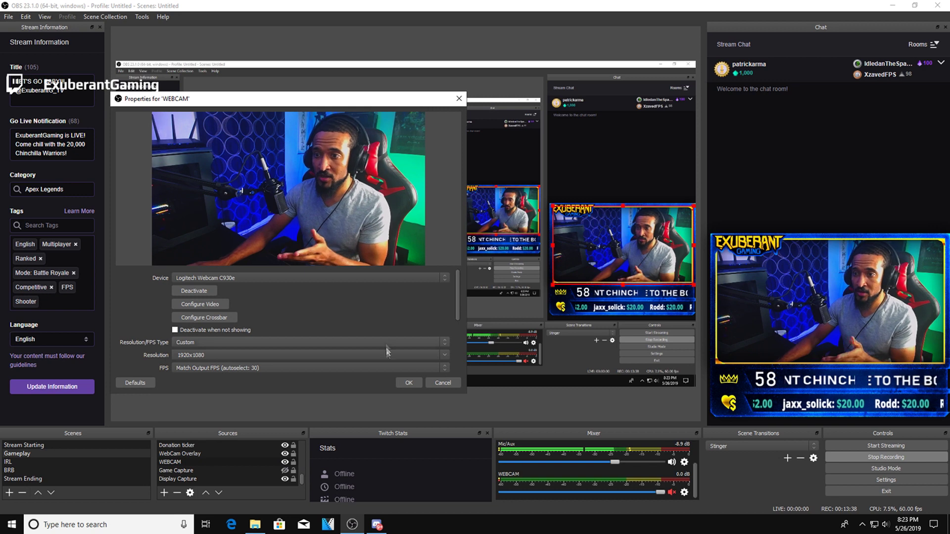
click(408, 383)
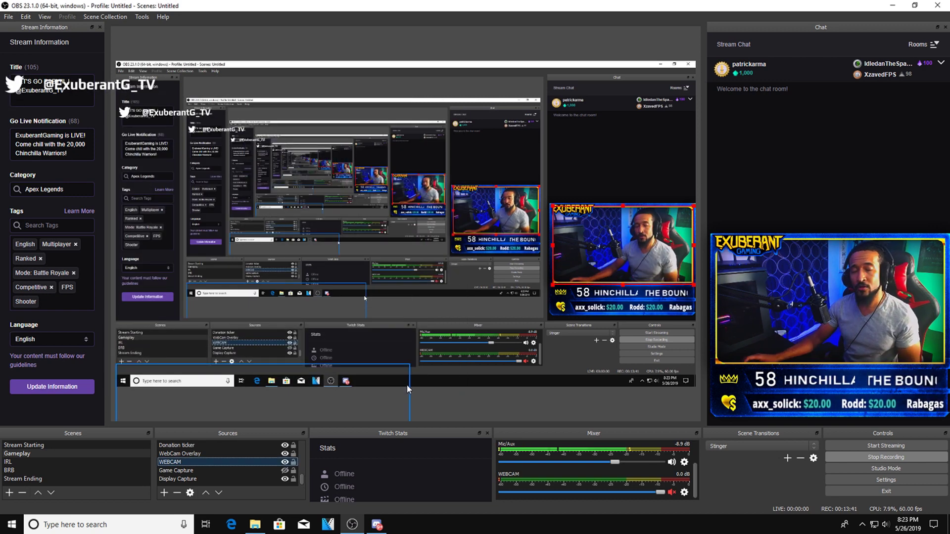